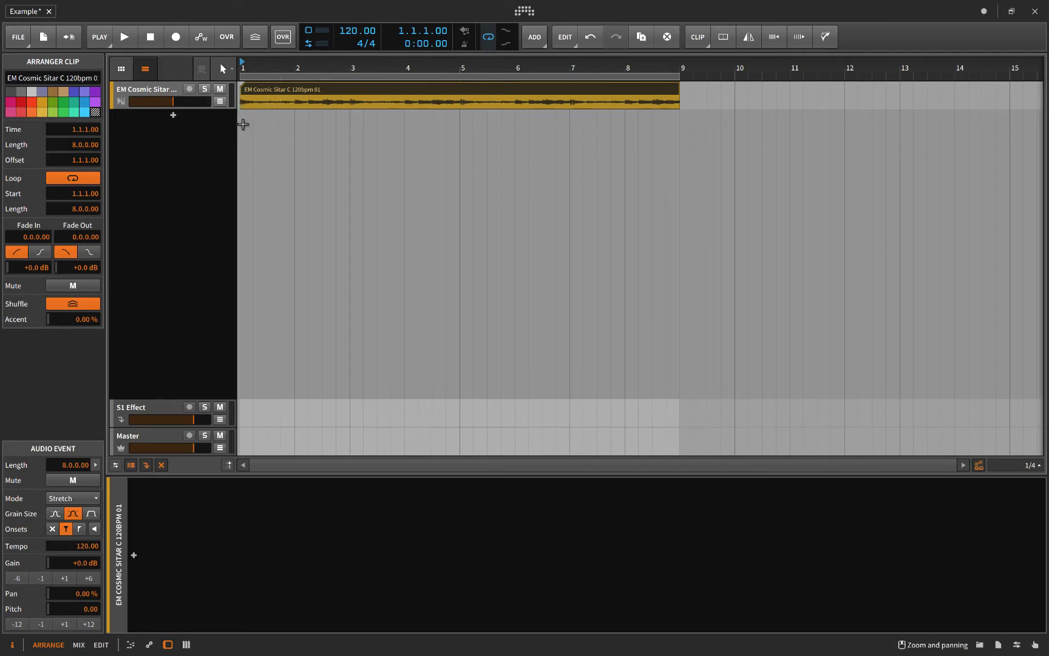
{"action": "left_click", "coordinate": [238, 117]}
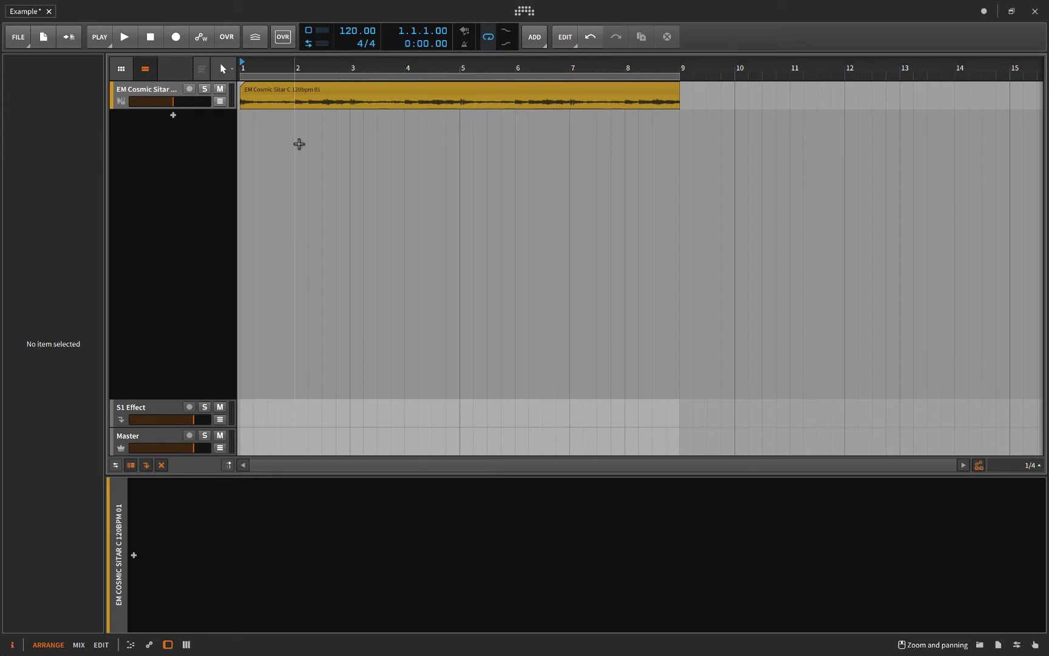
{"action": "key", "text": "space"}
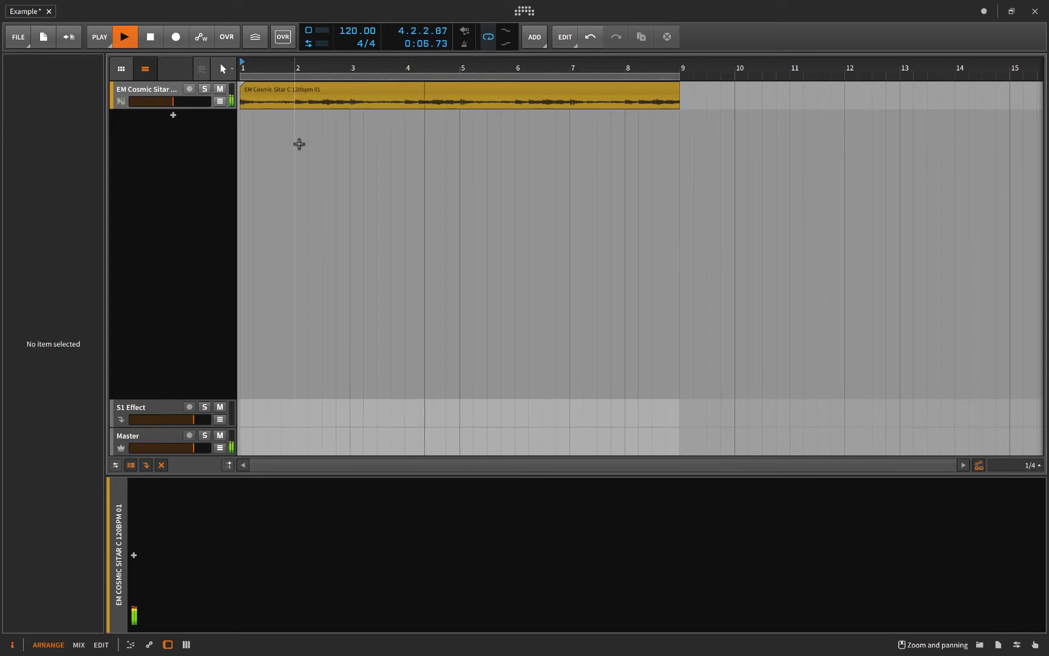
{"action": "key", "text": "space"}
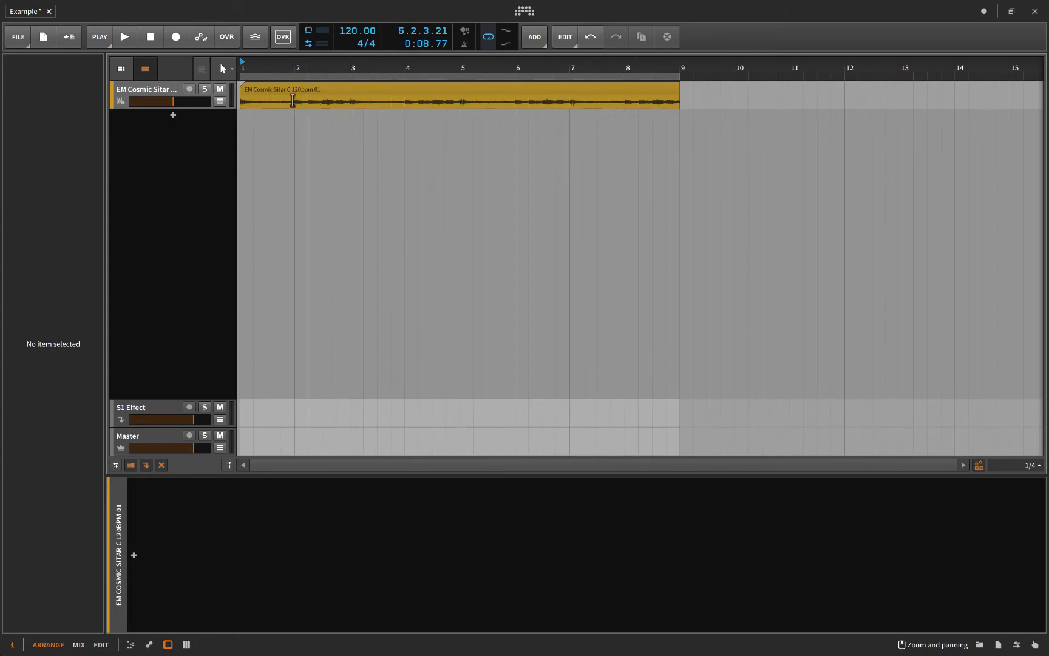
{"action": "left_click", "coordinate": [330, 91]}
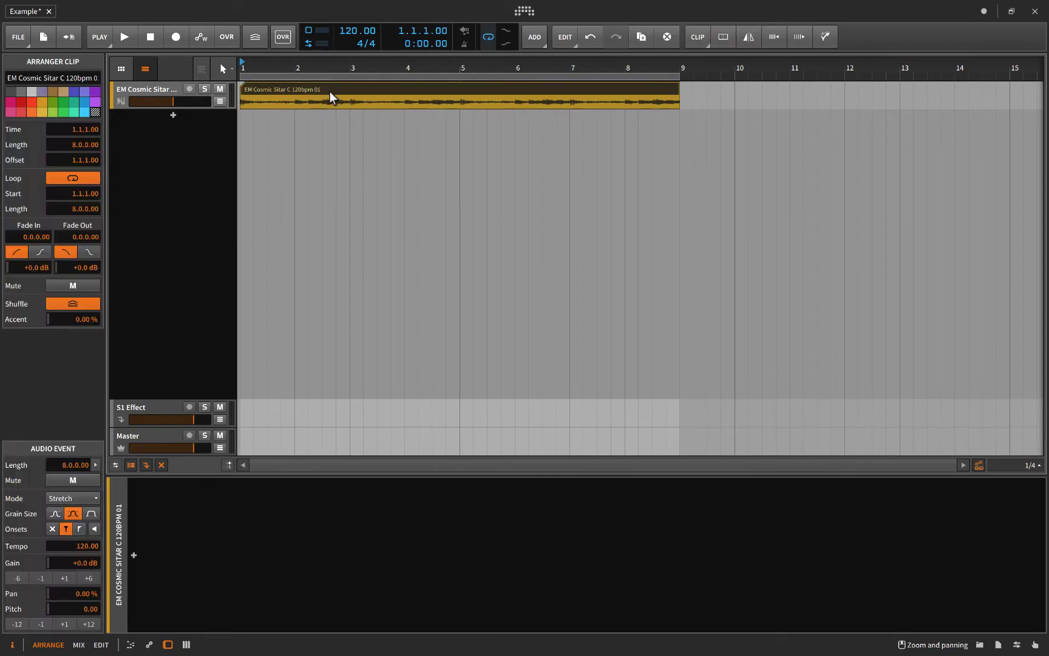
{"action": "right_click", "coordinate": [330, 91]}
{"action": "left_click", "coordinate": [368, 401]}
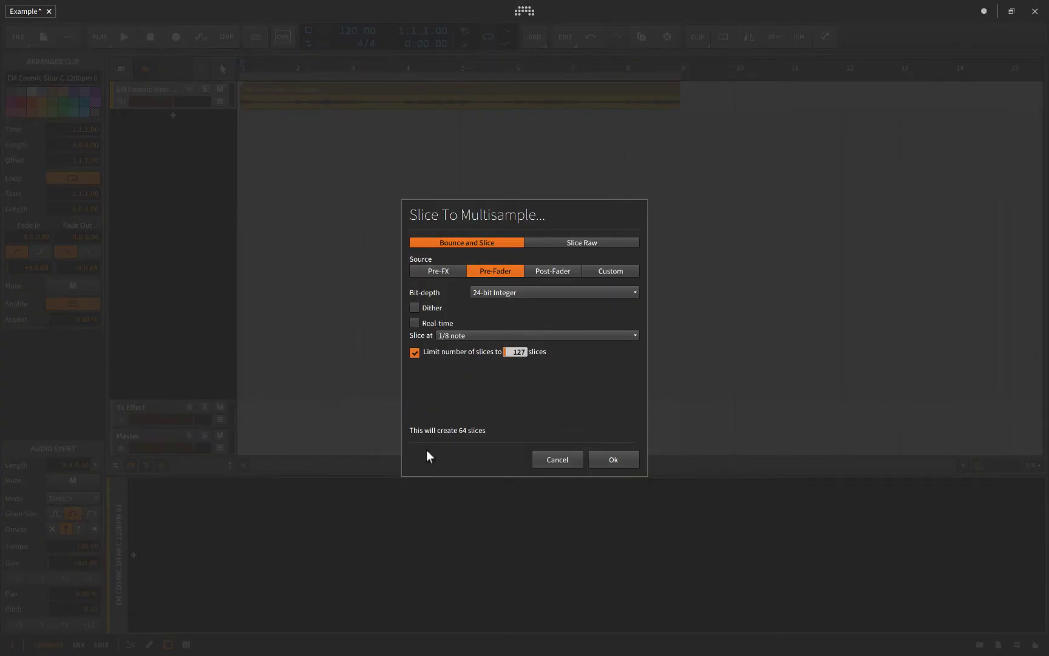
{"action": "left_click", "coordinate": [556, 459]}
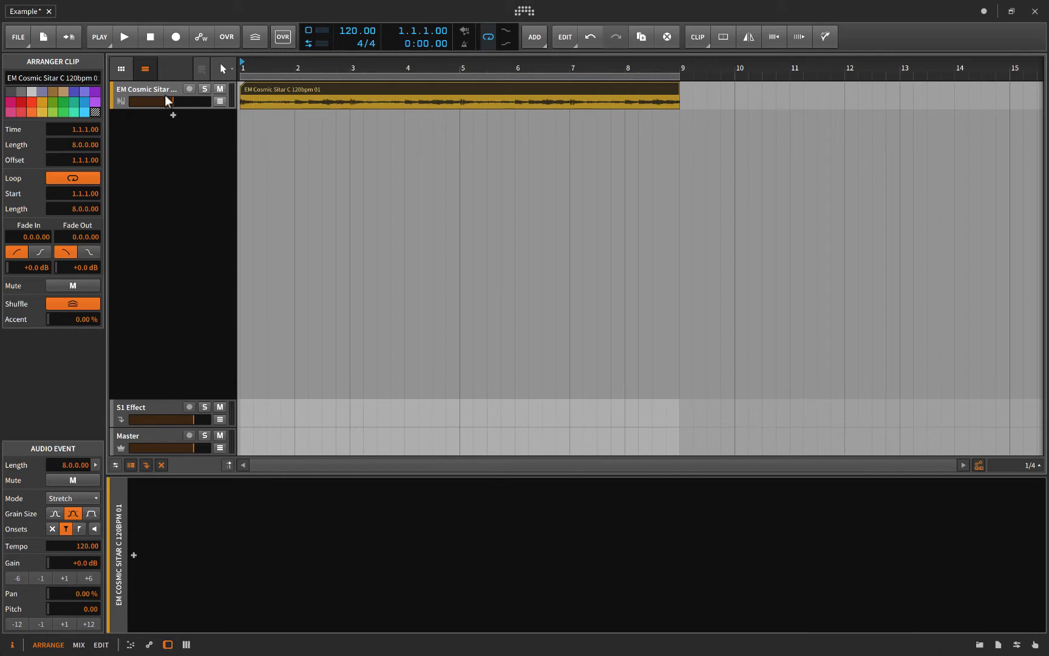
Step: Add Bitwig's Pitch Shifter audio effect to the sitar track
{"action": "left_click", "coordinate": [156, 87]}
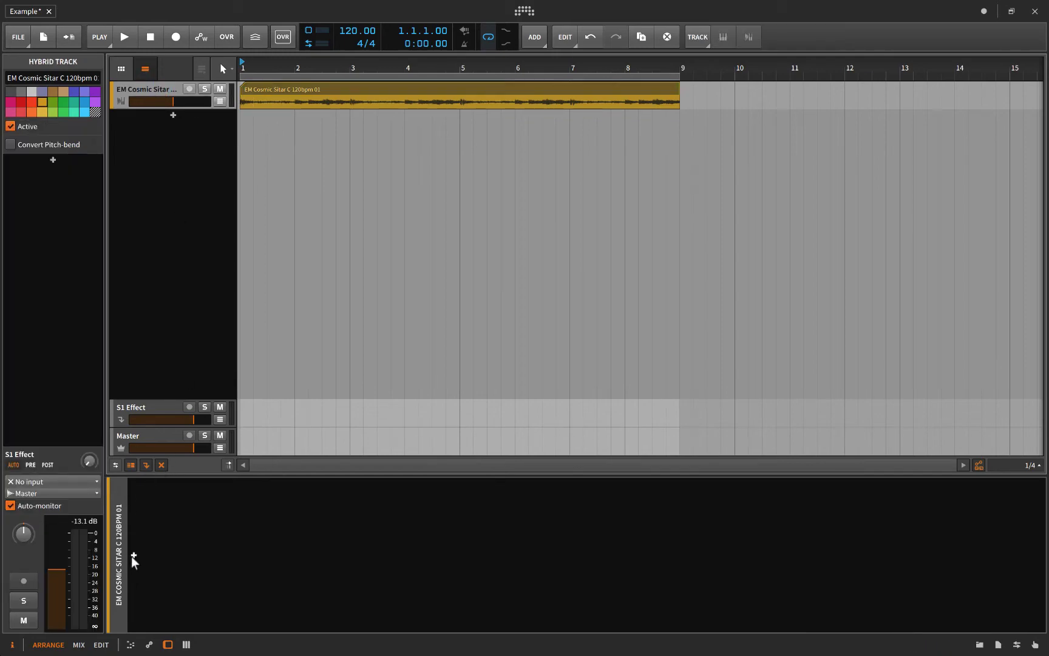
{"action": "left_click", "coordinate": [133, 557]}
{"action": "left_click", "coordinate": [312, 101]}
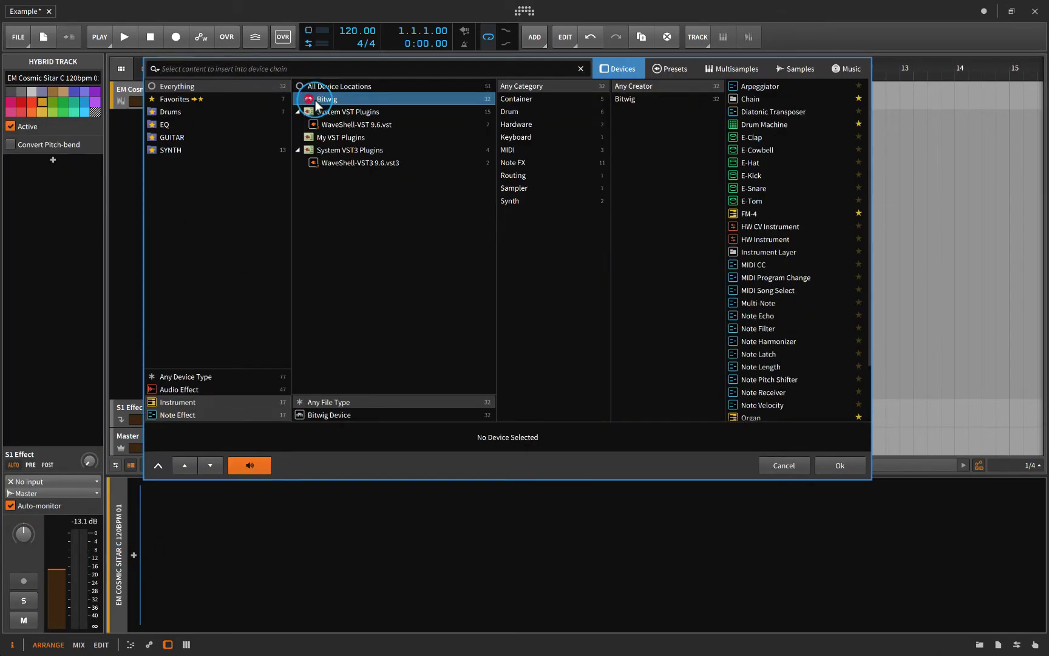
{"action": "left_click", "coordinate": [175, 389]}
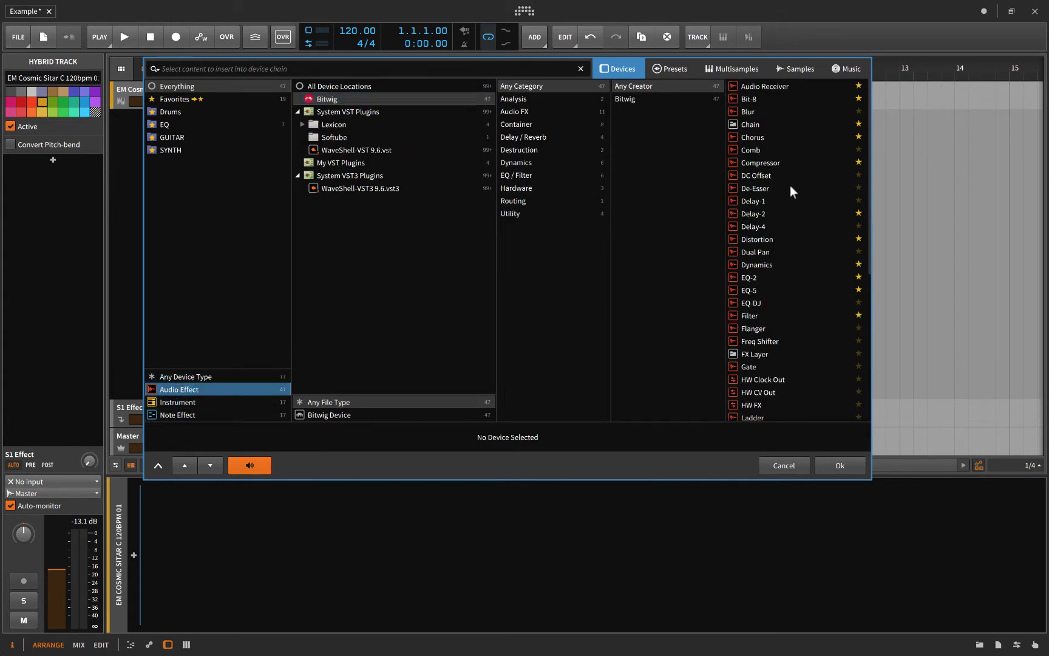
{"action": "scroll", "coordinate": [796, 262], "scroll_direction": "down", "scroll_amount": 1}
{"action": "scroll", "coordinate": [795, 262], "scroll_direction": "down", "scroll_amount": 6}
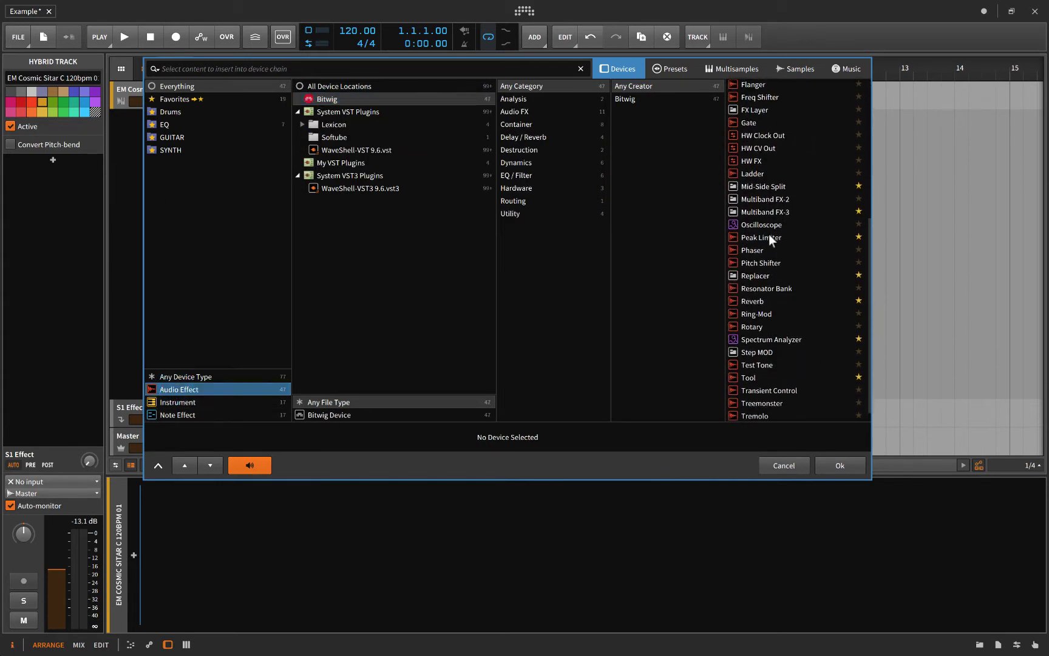
{"action": "left_click", "coordinate": [758, 263]}
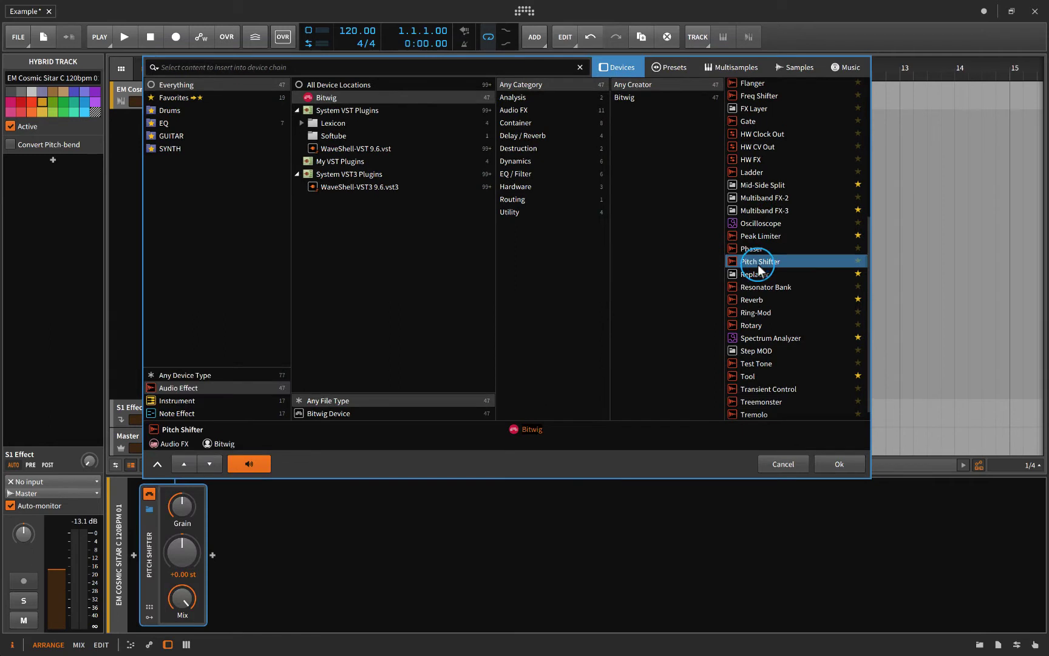
{"action": "left_click", "coordinate": [838, 465]}
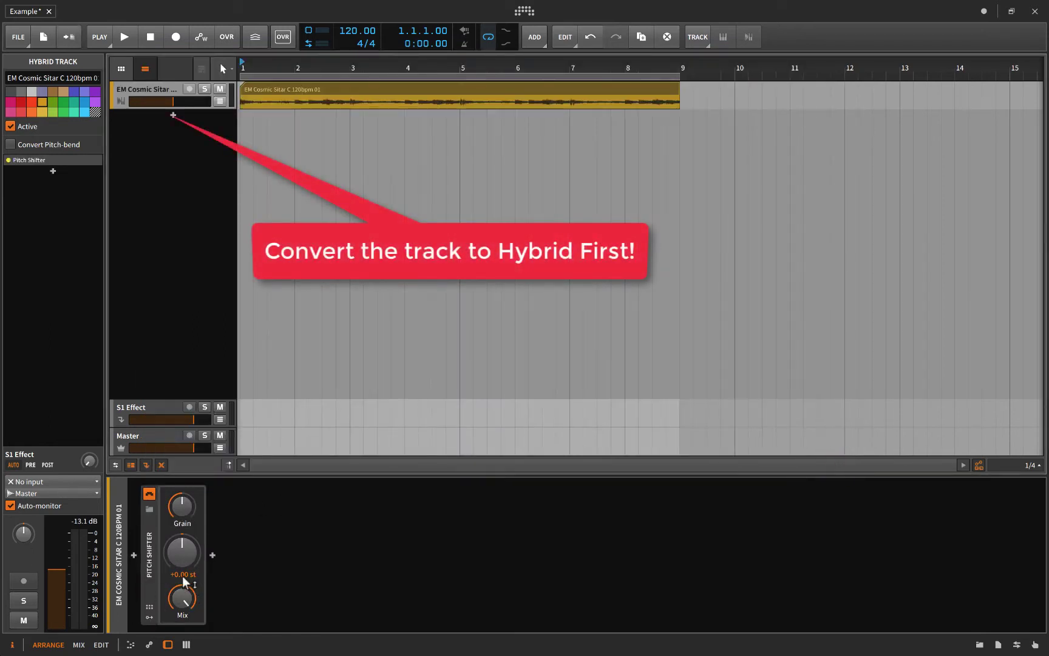
Step: Test the Pitch knob during playback, then reset it to +0.00 st
{"action": "key", "text": "space"}
{"action": "left_click_drag", "start_coordinate": [181, 550], "coordinate": [182, 555]}
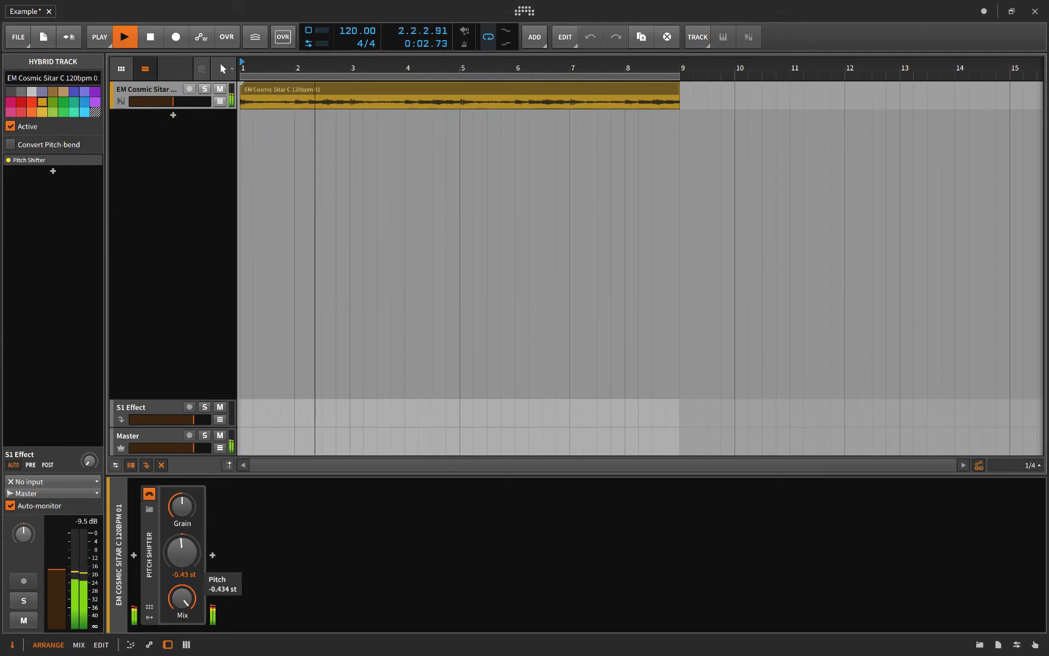
{"action": "key", "text": "space"}
{"action": "double_click", "coordinate": [177, 557]}
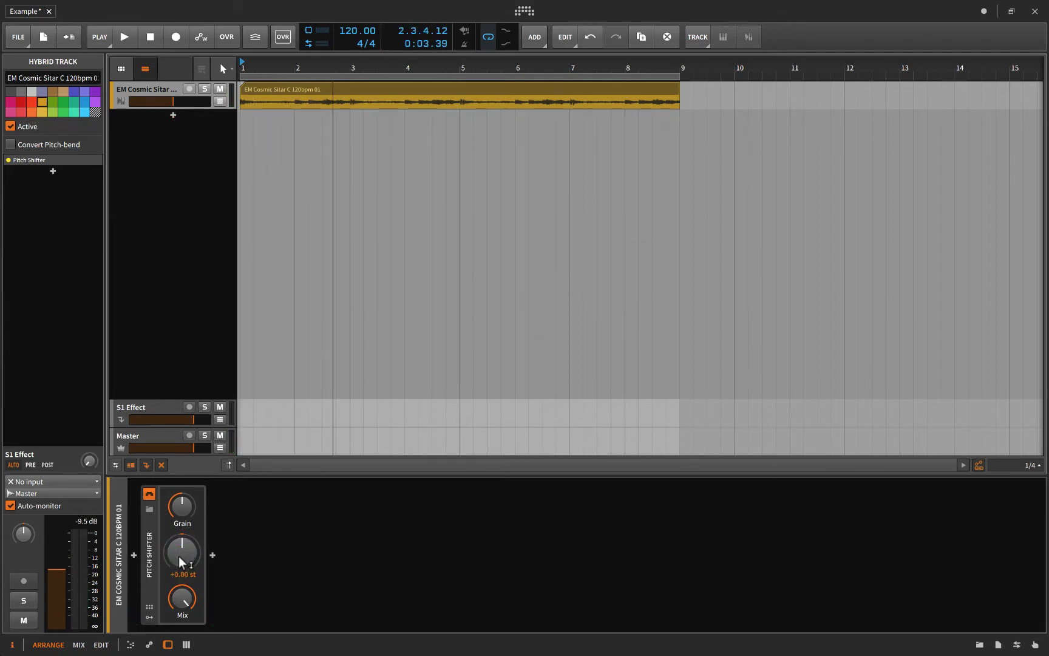
{"action": "mouse_move", "coordinate": [178, 556]}
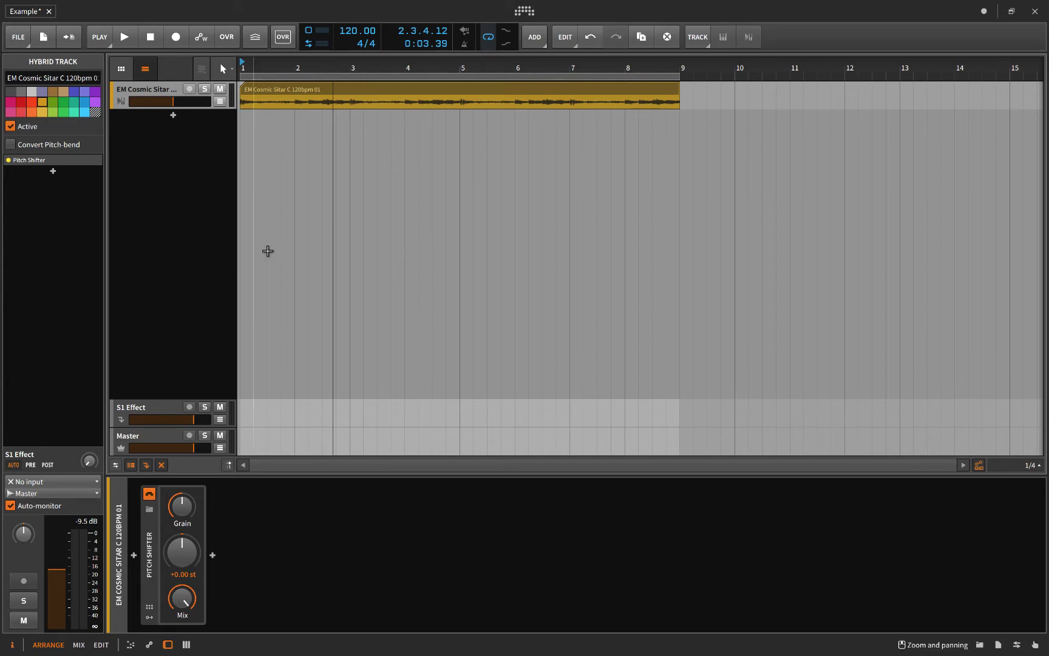
Step: Add a Keytrack modulator to the Pitch Shifter's first modulator slot
{"action": "left_click", "coordinate": [149, 617]}
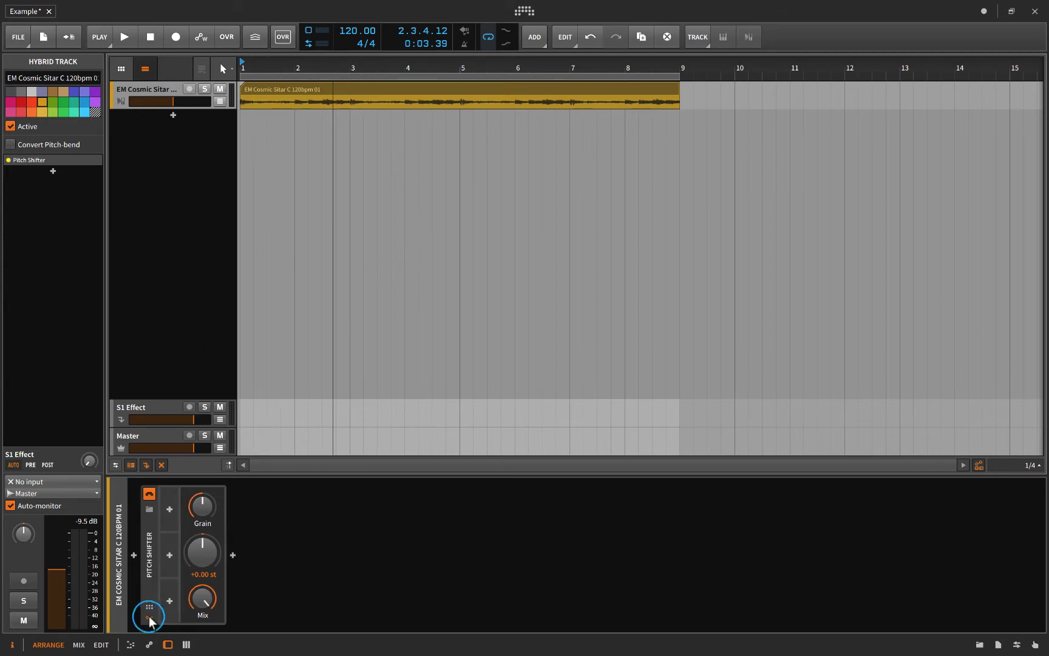
{"action": "left_click", "coordinate": [168, 510]}
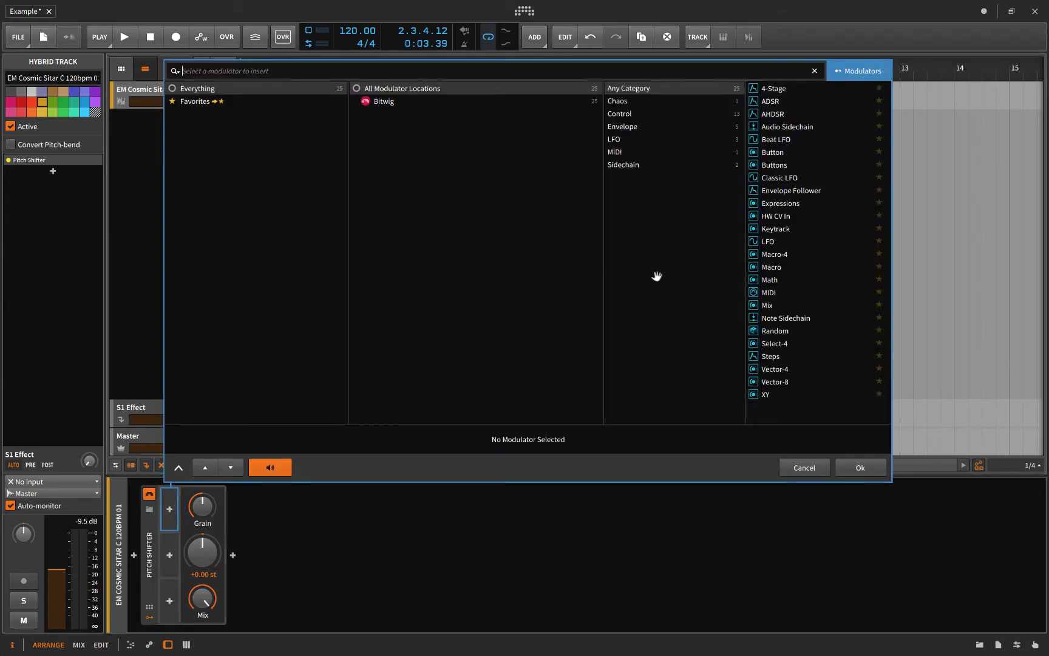
{"action": "left_click", "coordinate": [771, 228]}
{"action": "left_click", "coordinate": [862, 467]}
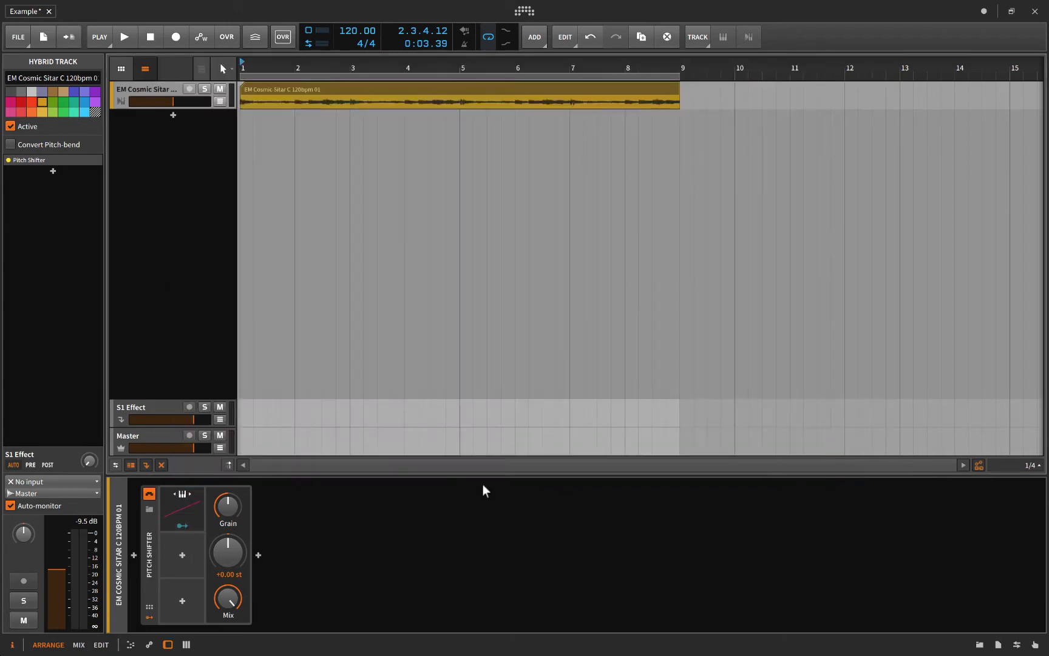
Step: Set Keytrack to Relative mode and map it to Pitch at 12 semitones
{"action": "left_click", "coordinate": [199, 509]}
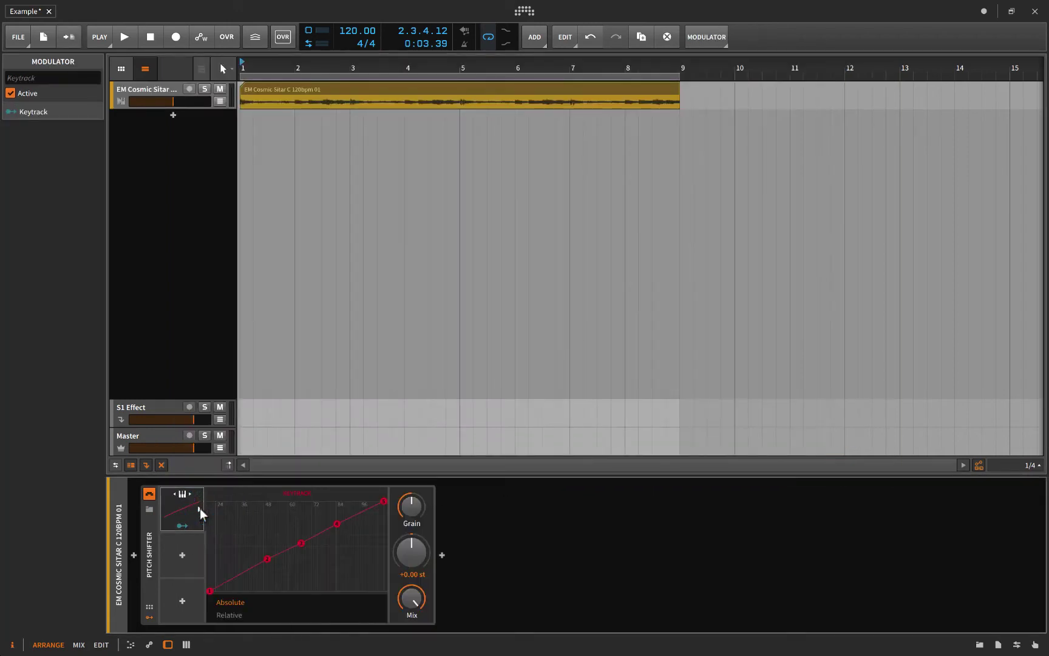
{"action": "left_click", "coordinate": [225, 615]}
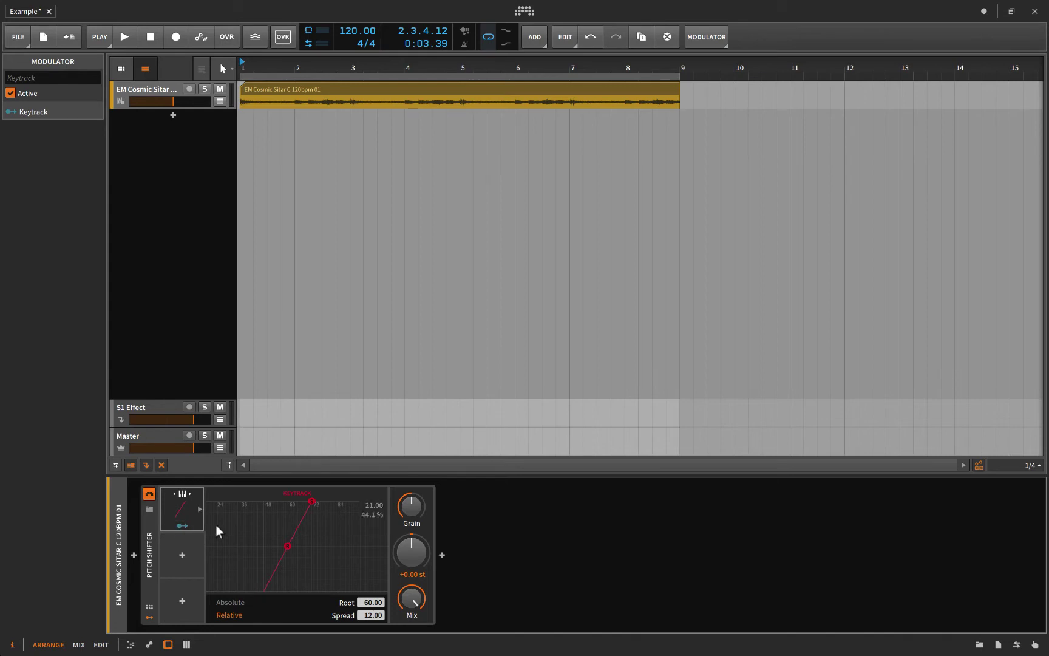
{"action": "left_click", "coordinate": [182, 525]}
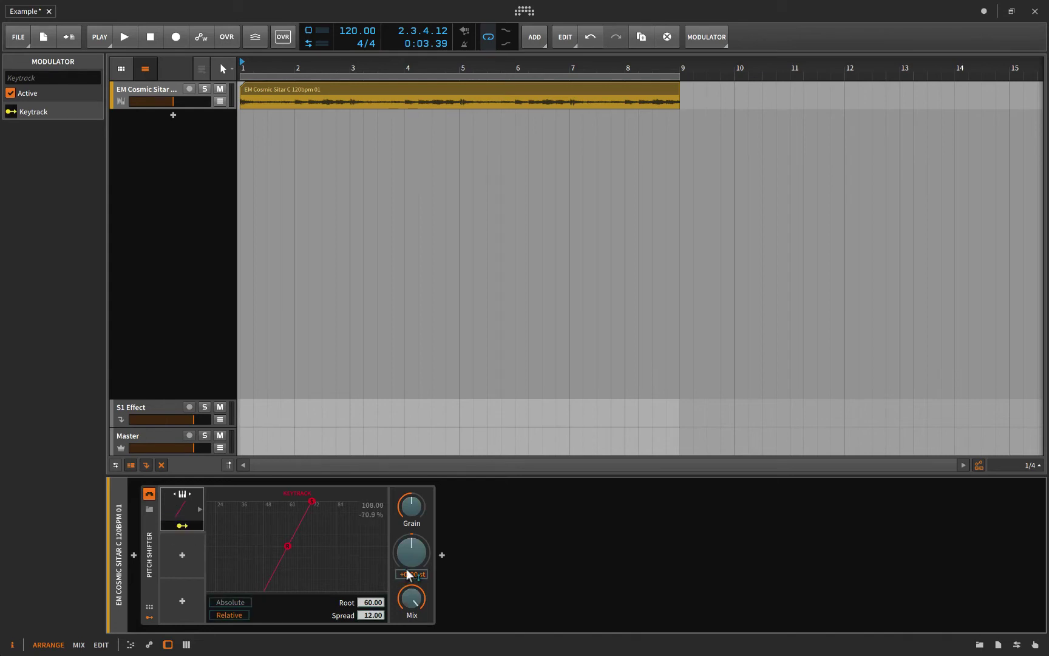
{"action": "left_click_drag", "start_coordinate": [409, 566], "coordinate": [412, 558]}
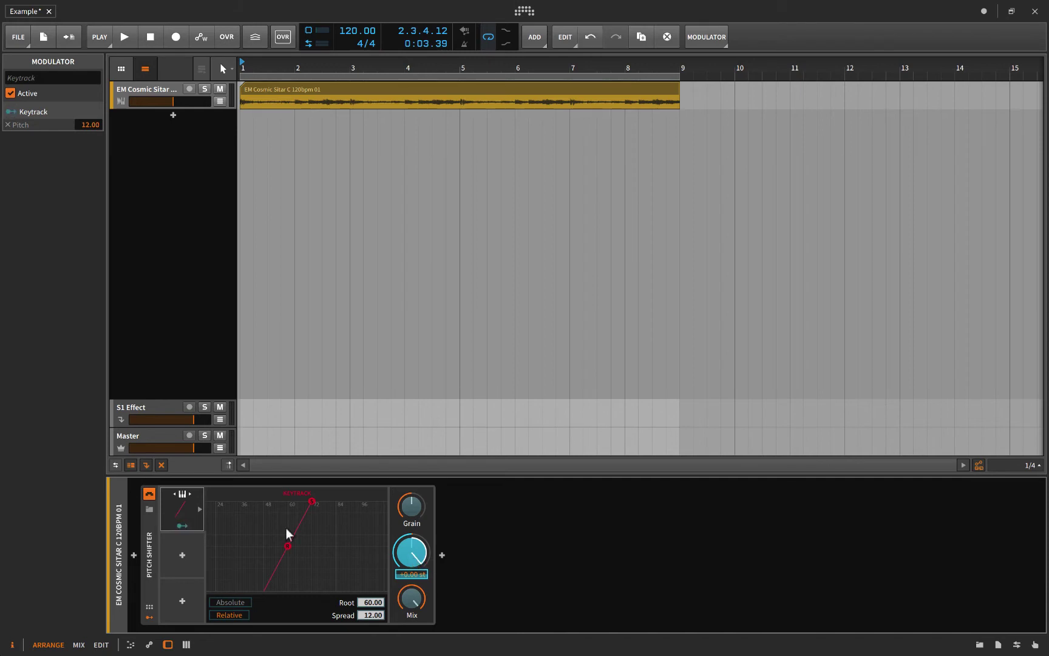
Step: Finish the Keytrack mapping and set the sitar track's note input to the VI25 keyboard
{"action": "left_click", "coordinate": [179, 526]}
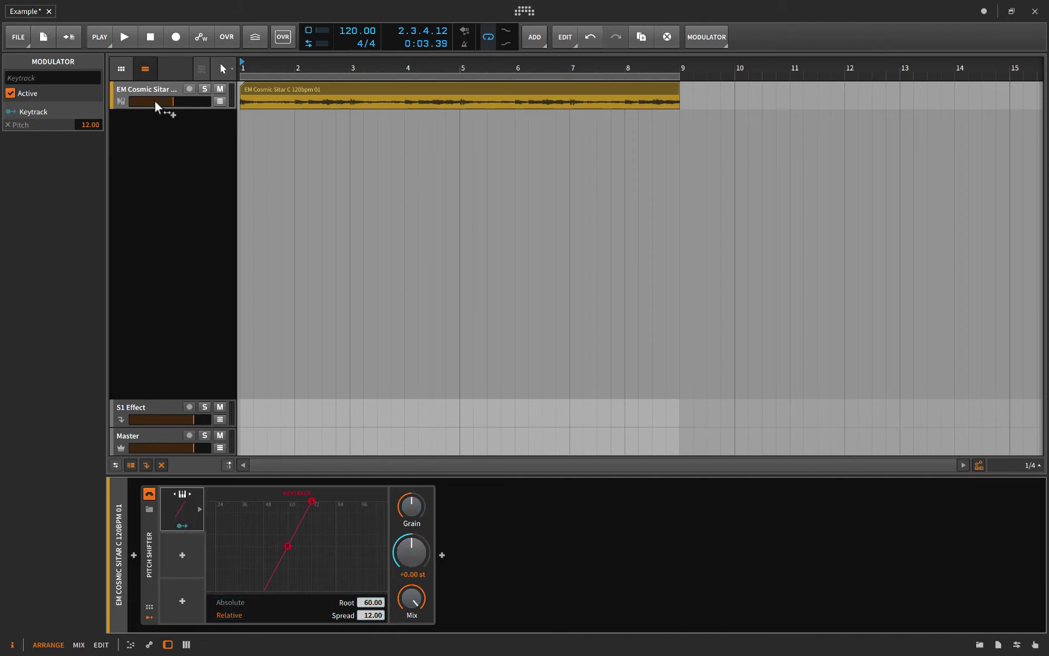
{"action": "left_click", "coordinate": [156, 89]}
{"action": "left_click", "coordinate": [48, 481]}
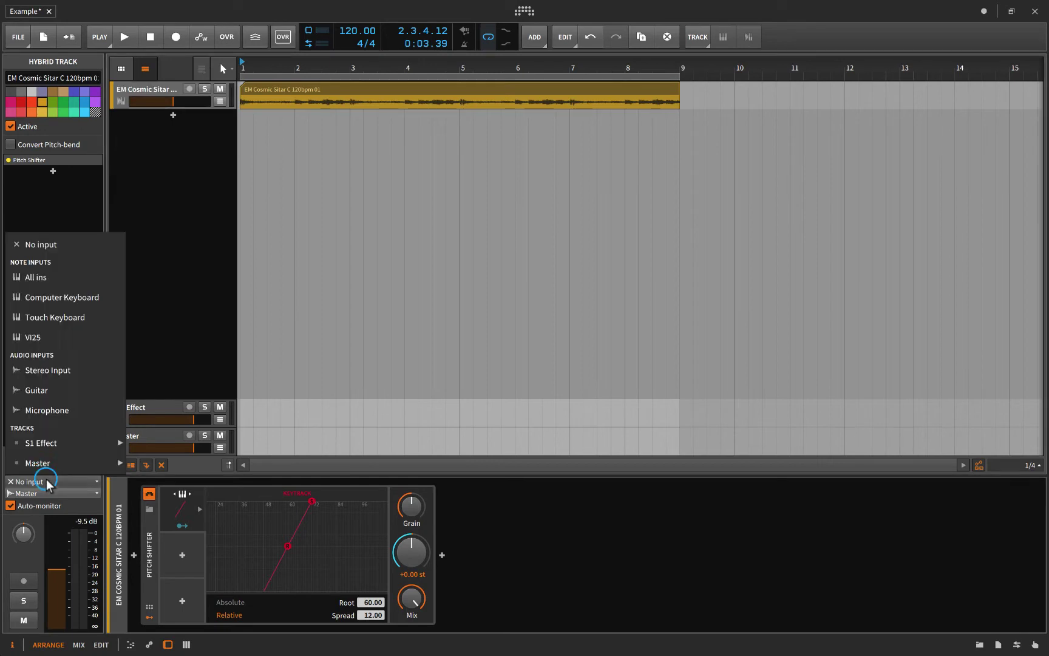
{"action": "left_click", "coordinate": [40, 339]}
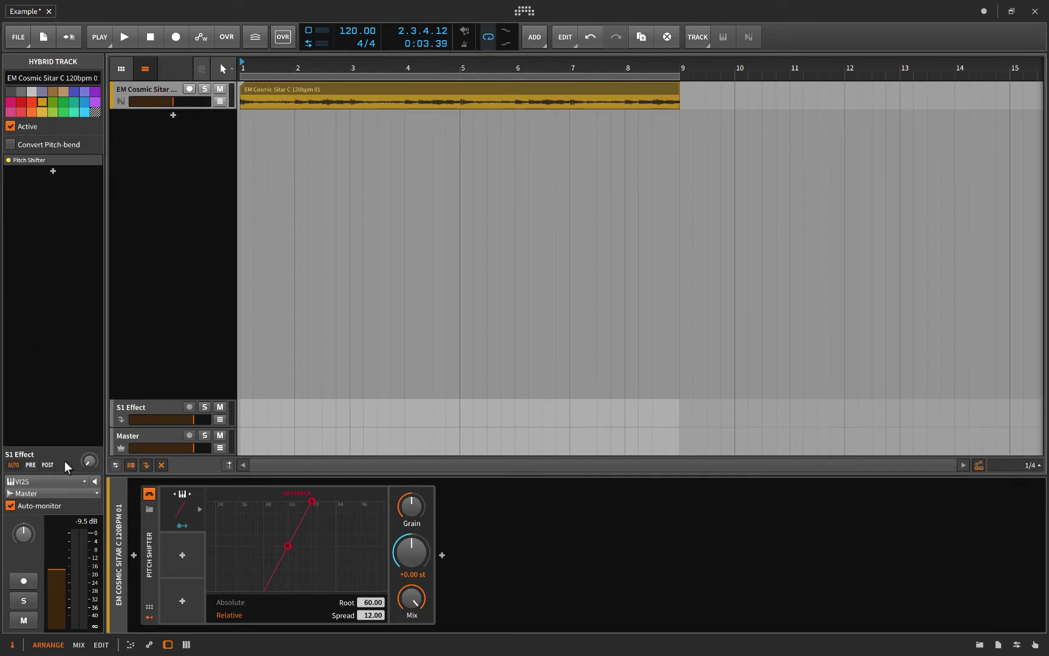
Step: Select the sitar clip, arm the track, and play it back
{"action": "left_click", "coordinate": [255, 86]}
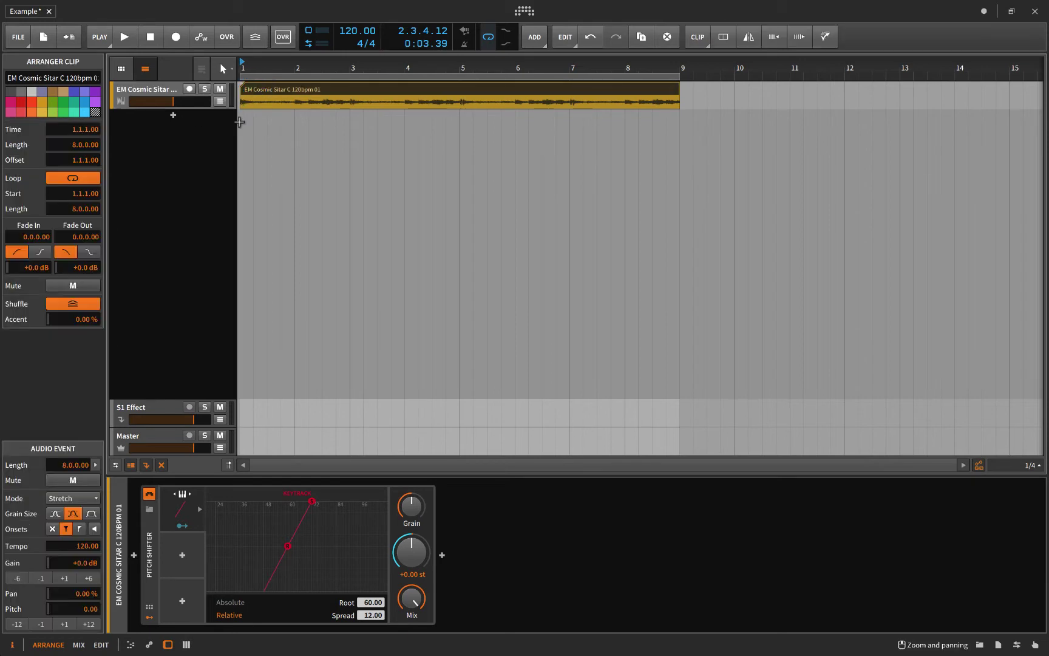
{"action": "key", "text": "space"}
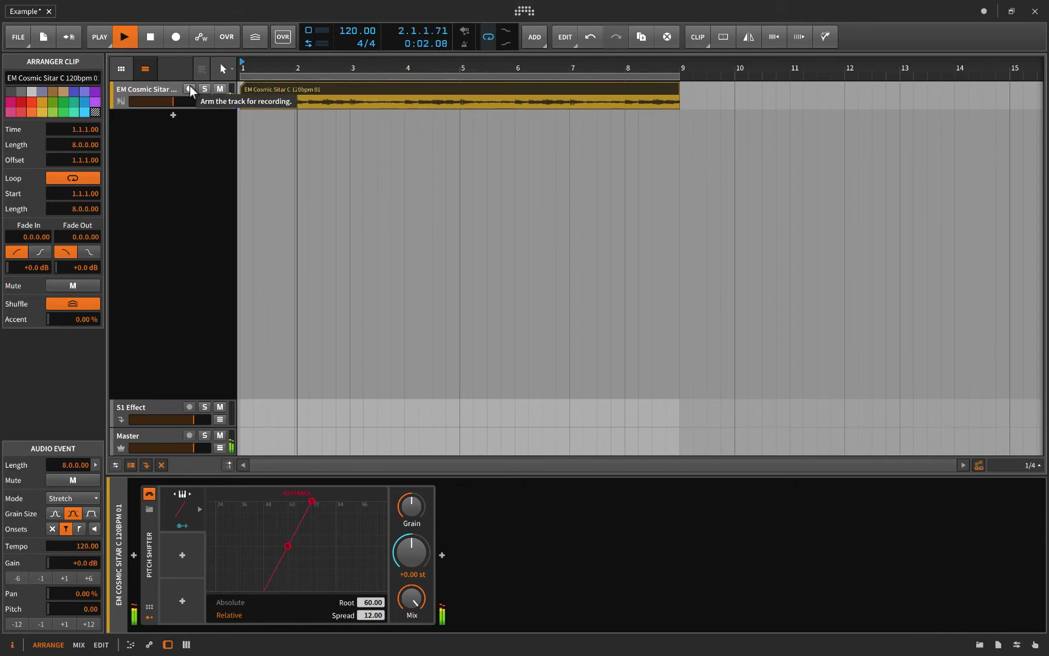
{"action": "key", "text": "space"}
{"action": "left_click", "coordinate": [189, 89]}
{"action": "key", "text": "space"}
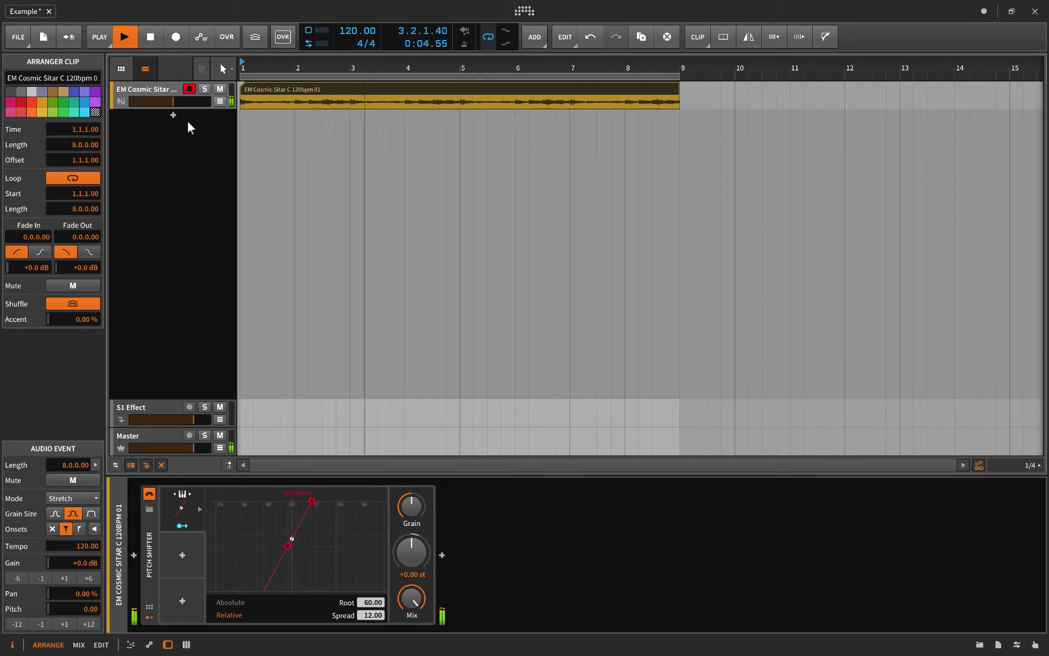
{"action": "key", "text": "space"}
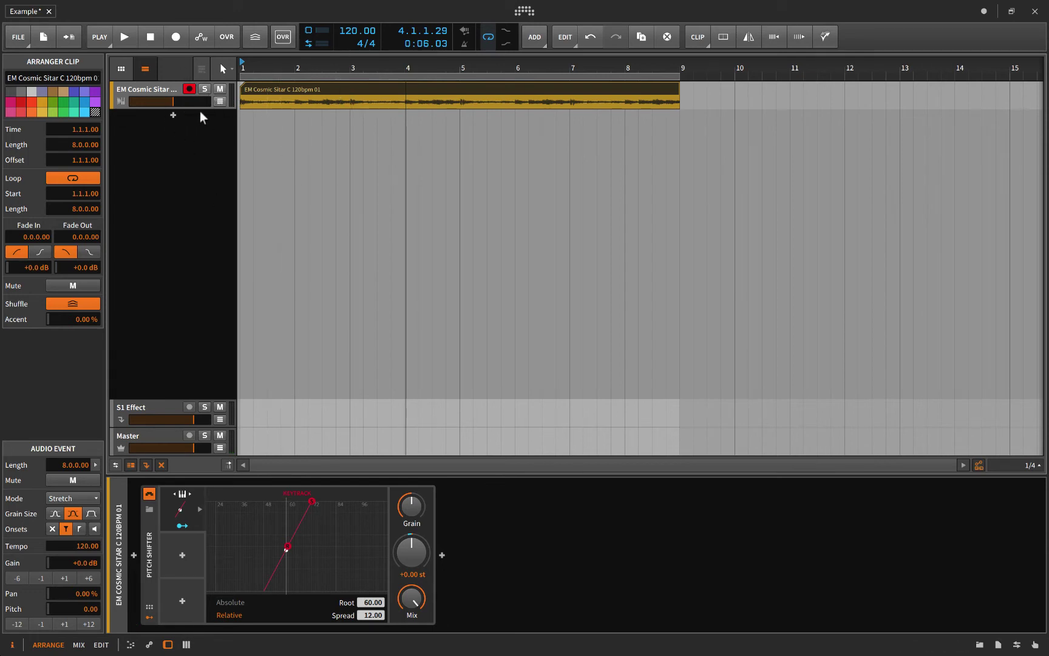
Step: Replay the sitar from bar 1, then select the Pitch Shifter device
{"action": "left_click", "coordinate": [244, 130]}
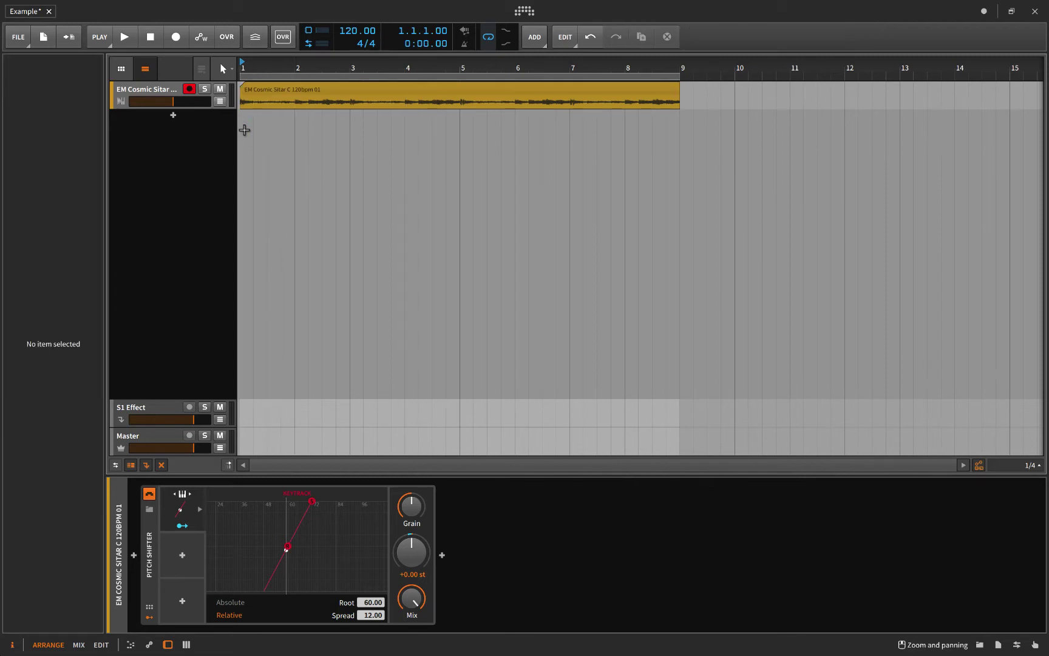
{"action": "key", "text": "space"}
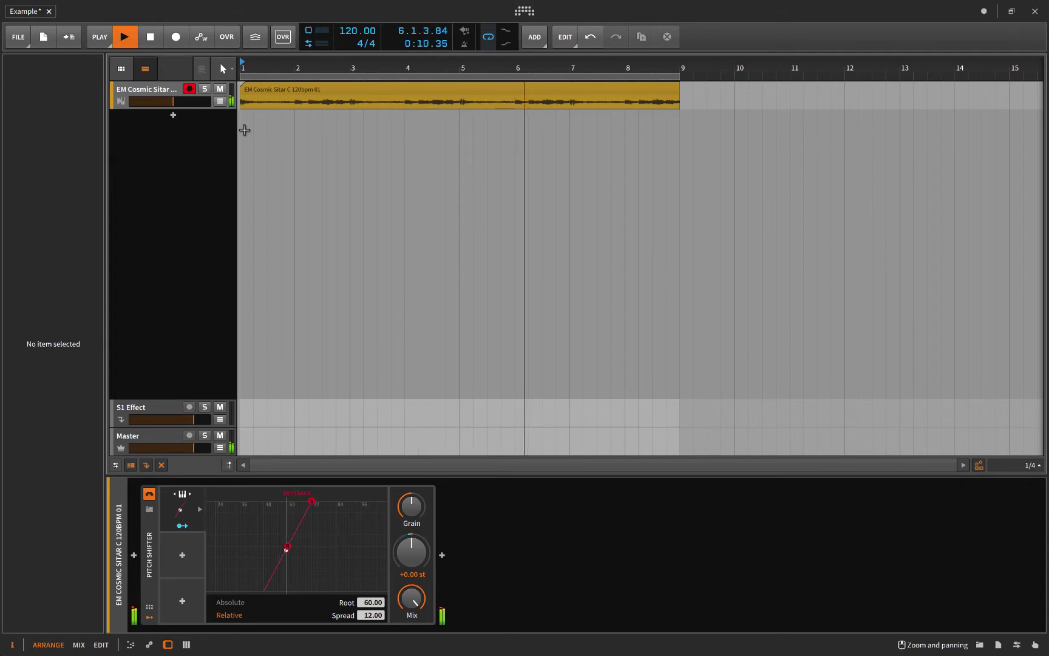
{"action": "key", "text": "space"}
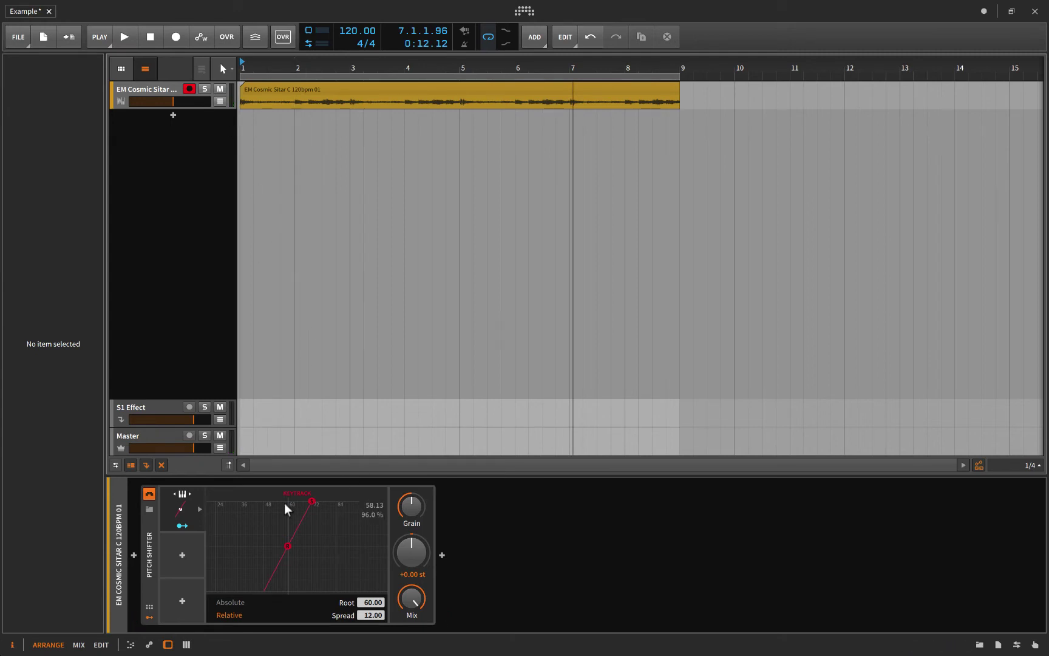
{"action": "double_click", "coordinate": [149, 553]}
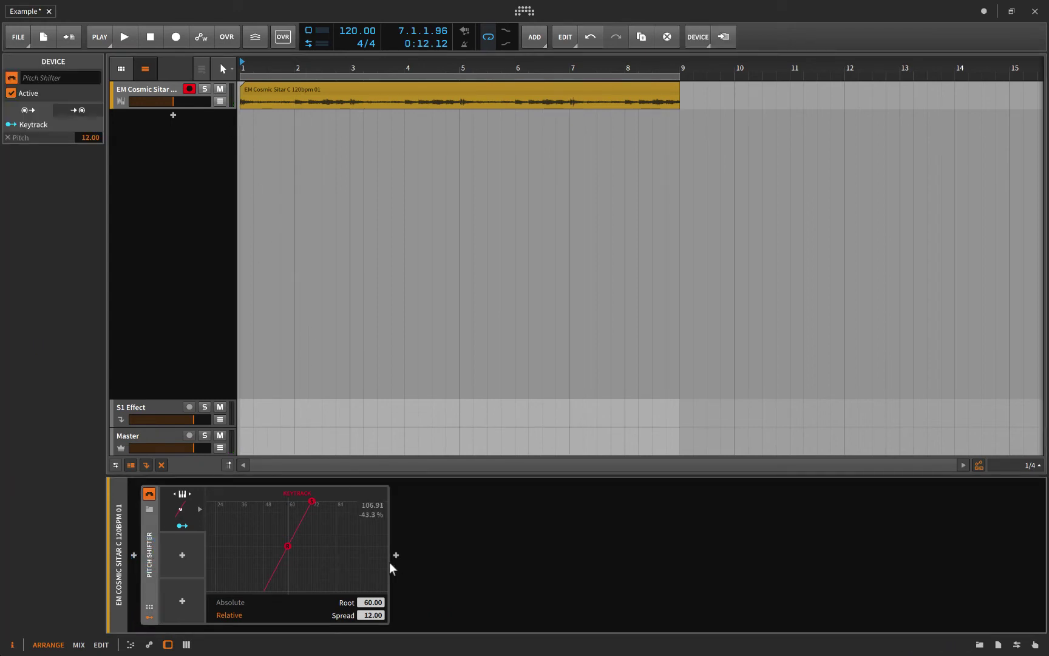
Step: Insert Bitwig's Reverb device (Room, 99.3% size) after the Pitch Shifter
{"action": "left_click", "coordinate": [396, 556]}
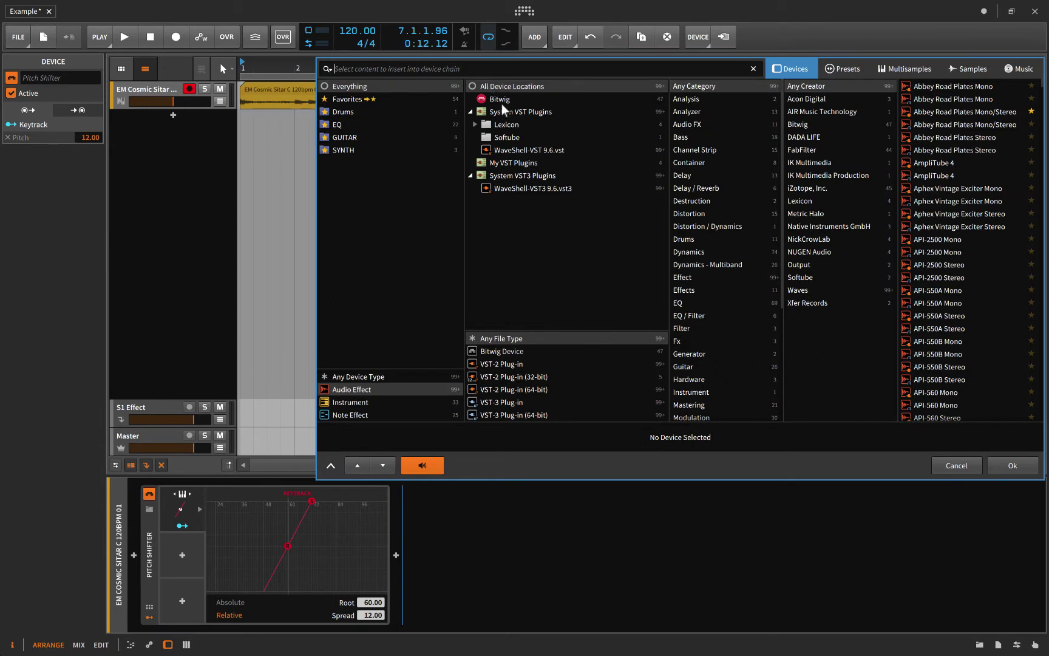
{"action": "left_click", "coordinate": [501, 99]}
{"action": "scroll", "coordinate": [951, 371], "scroll_direction": "down", "scroll_amount": 7}
{"action": "left_click", "coordinate": [925, 290]}
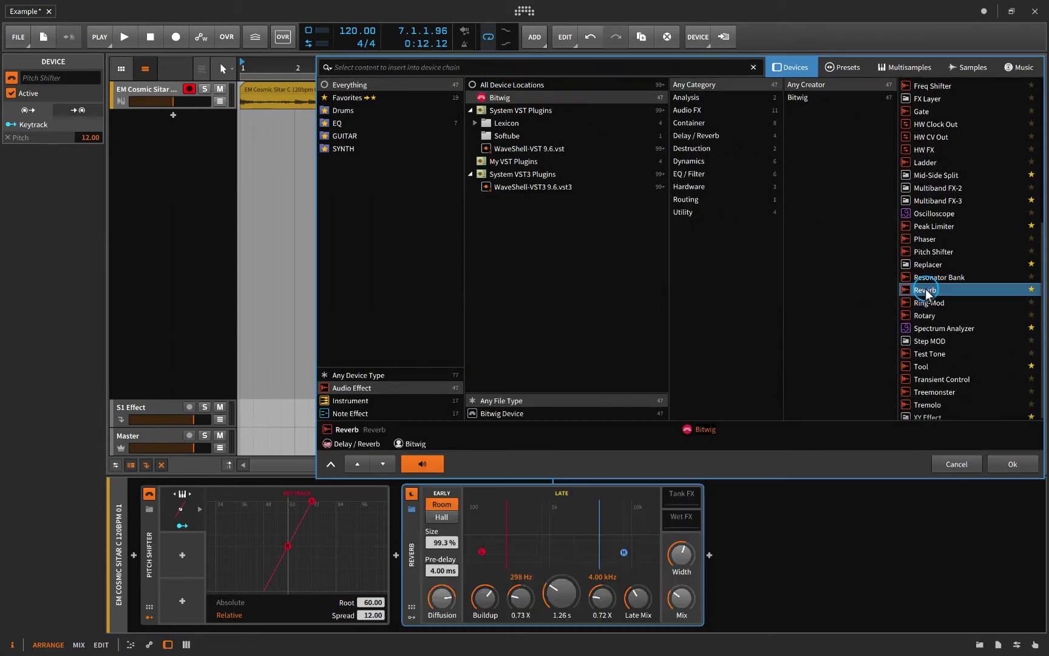
{"action": "left_click", "coordinate": [999, 468]}
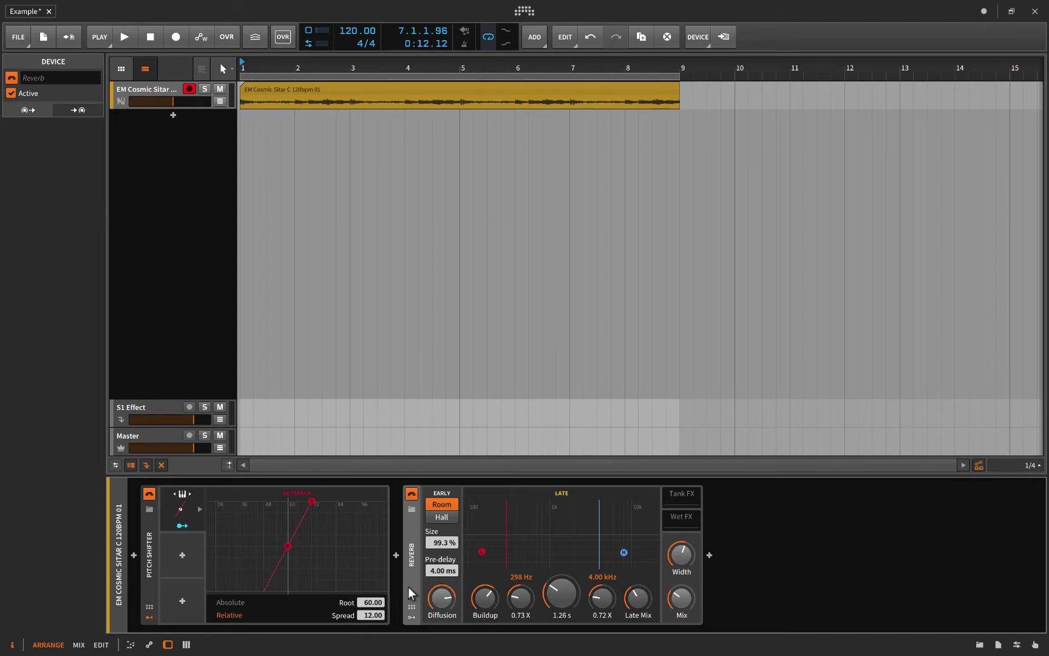
Step: Add an Expressions modulator to the Reverb's first modulator slot
{"action": "left_click", "coordinate": [410, 616]}
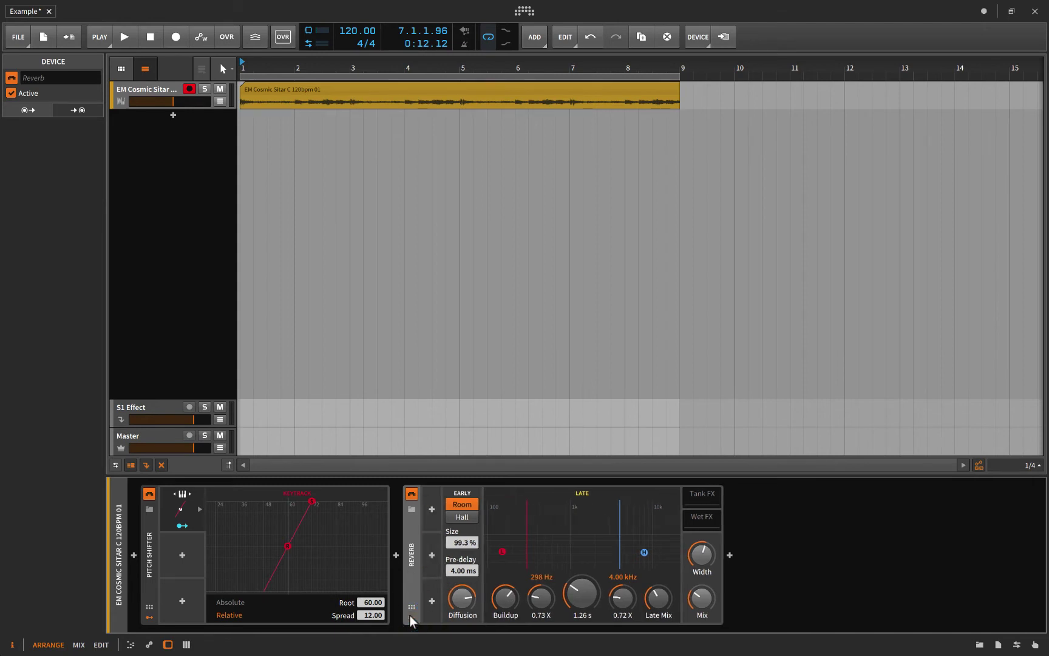
{"action": "left_click", "coordinate": [431, 510]}
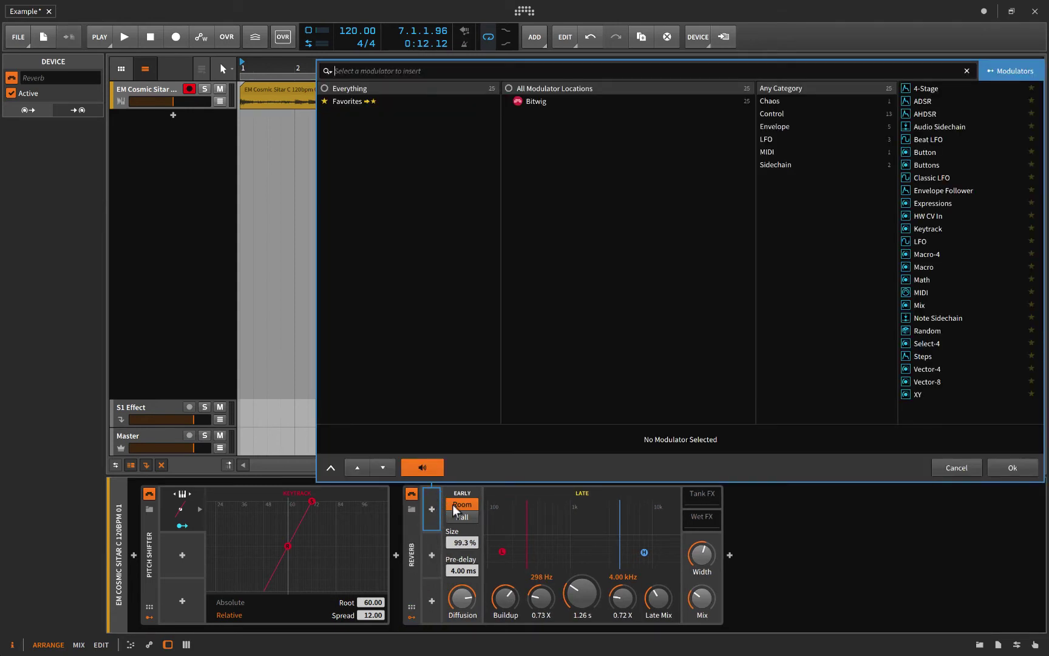
{"action": "left_click", "coordinate": [927, 206]}
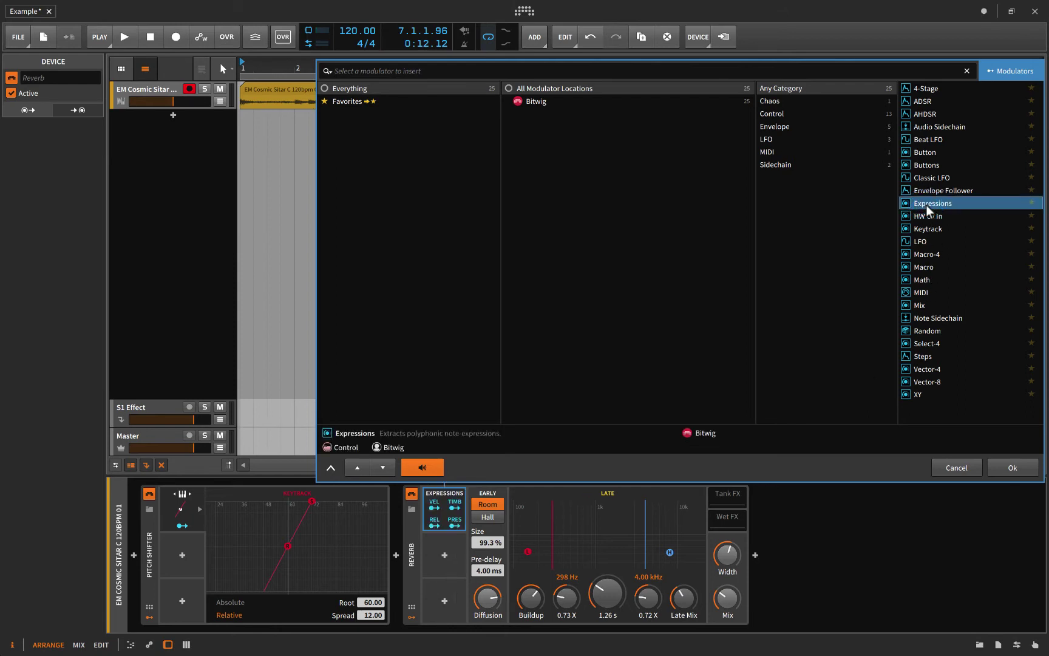
{"action": "left_click", "coordinate": [1009, 468]}
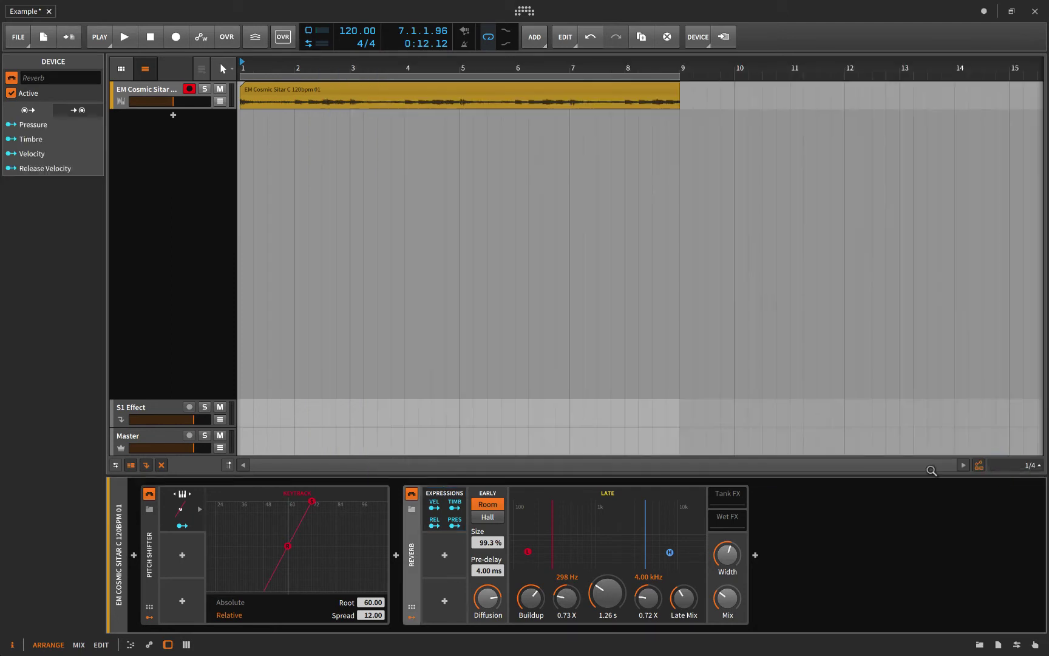
Step: Replace the Reverb's Expressions modulator with a MIDI modulator
{"action": "left_click", "coordinate": [444, 516]}
{"action": "key", "text": "Delete"}
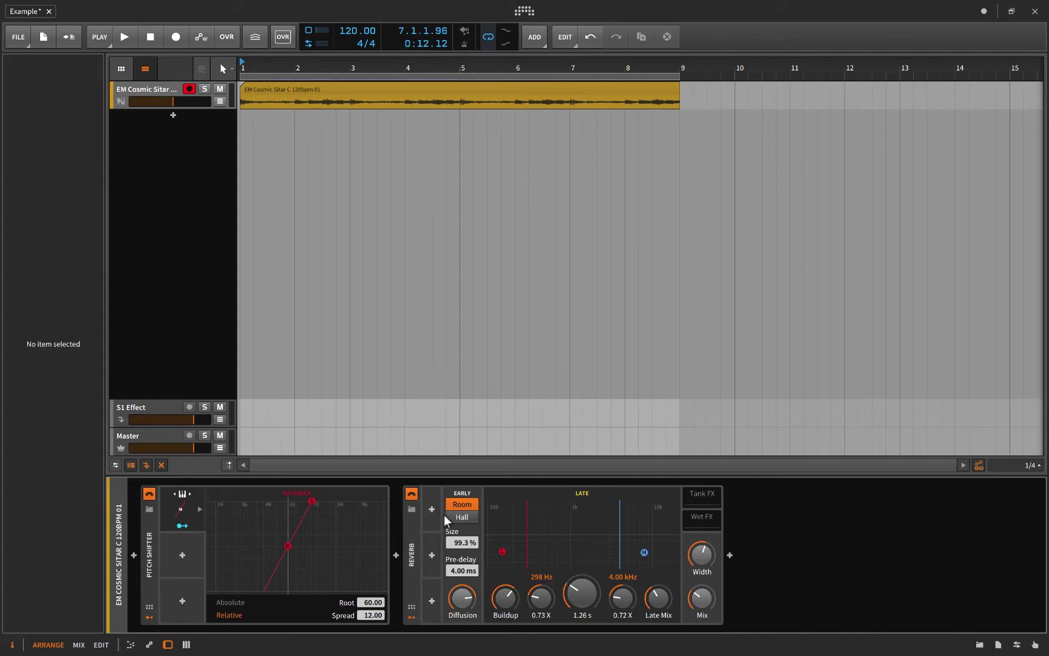
{"action": "left_click", "coordinate": [433, 509]}
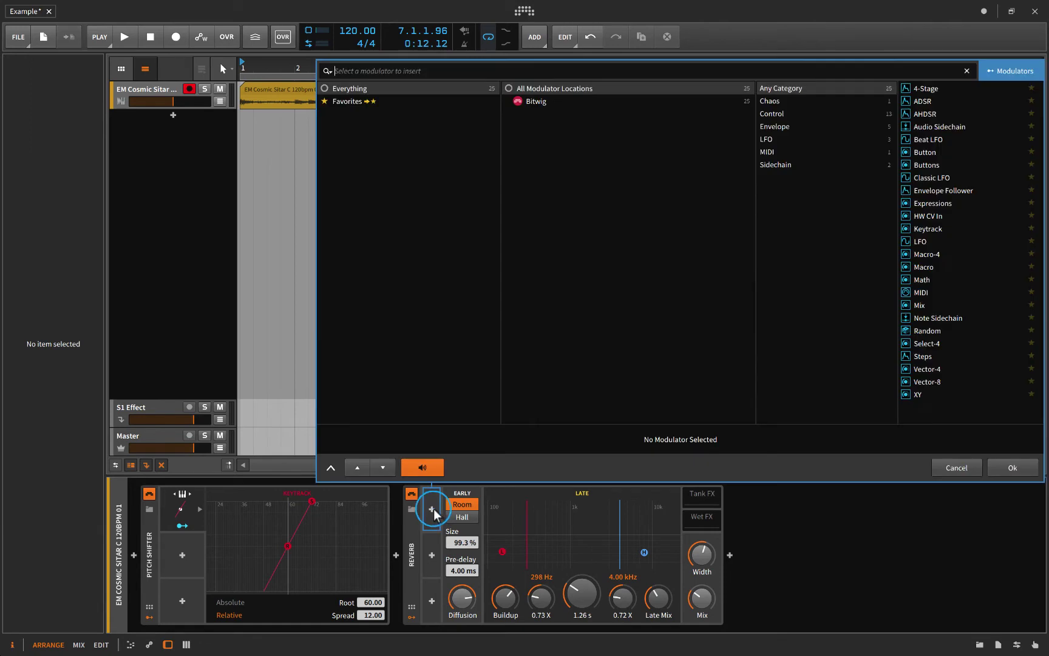
{"action": "left_click", "coordinate": [909, 294]}
{"action": "left_click", "coordinate": [1010, 468]}
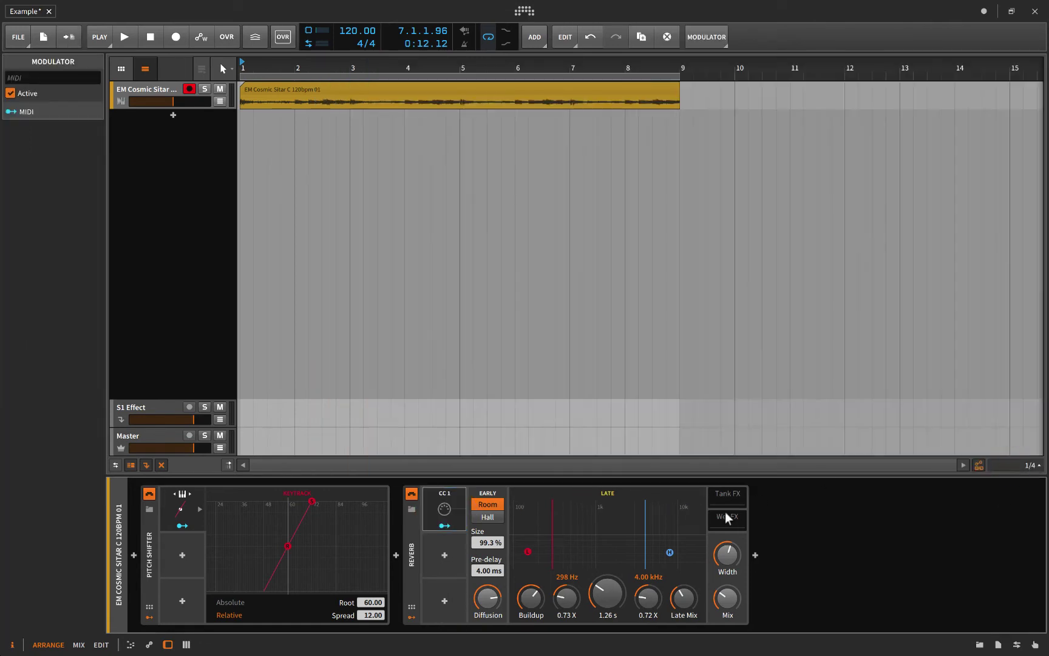
Step: Set the MIDI modulator to channel Pressure and turn Reverb Mix to 0%
{"action": "left_click", "coordinate": [462, 508]}
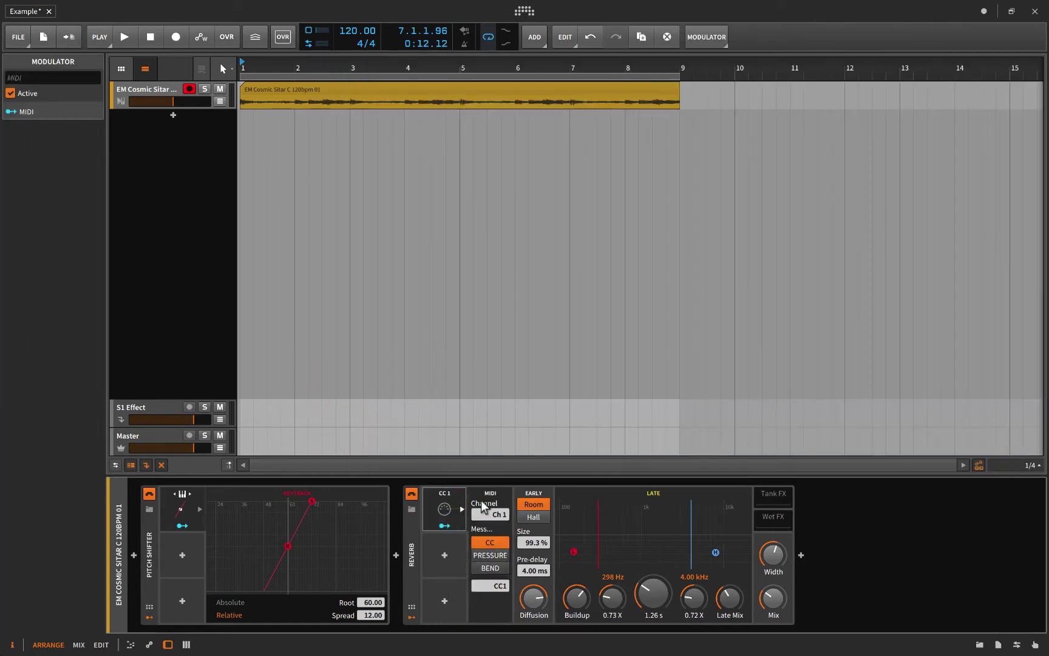
{"action": "left_click", "coordinate": [485, 555]}
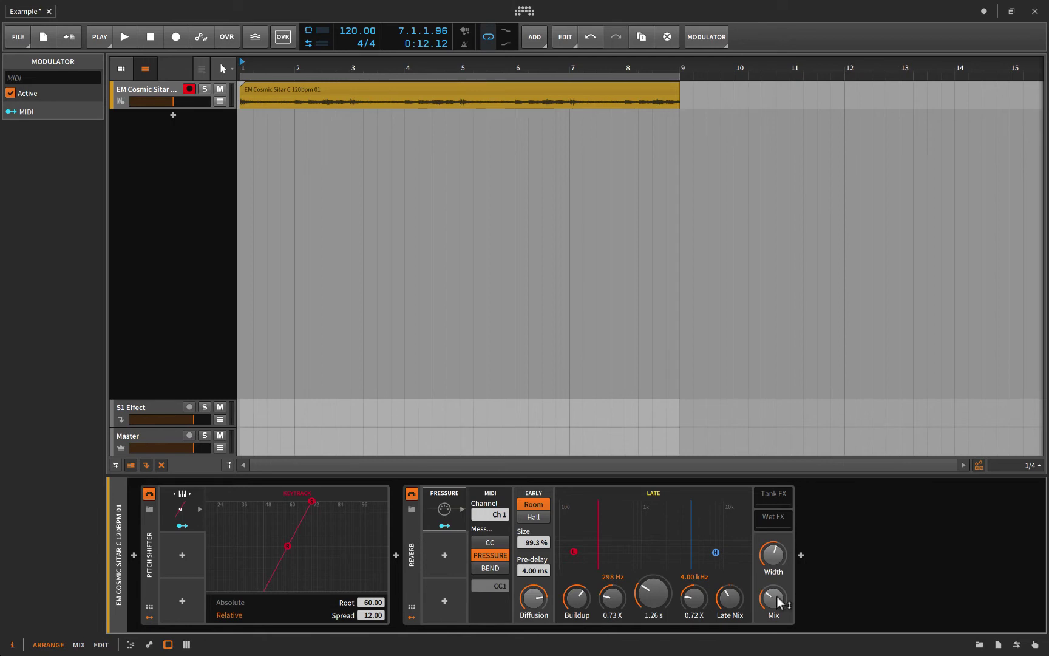
{"action": "left_click_drag", "start_coordinate": [773, 598], "coordinate": [773, 644]}
Step: Search 'distor' and insert Bitwig's Distortion after the Reverb
{"action": "left_click", "coordinate": [801, 555]}
{"action": "type", "text": "distor"}
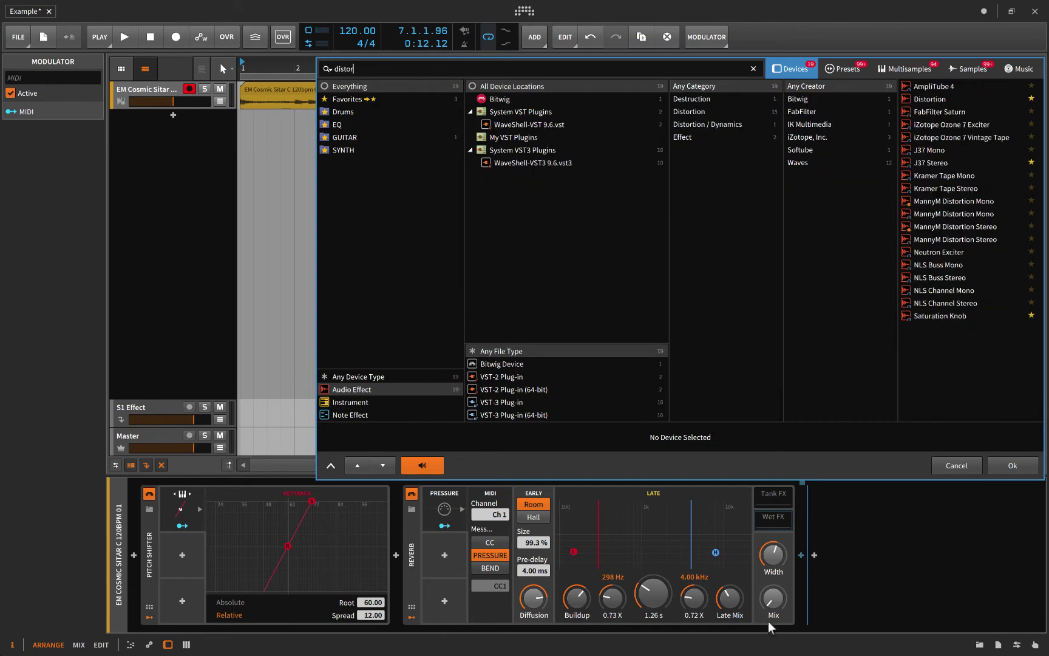
{"action": "left_click", "coordinate": [929, 98]}
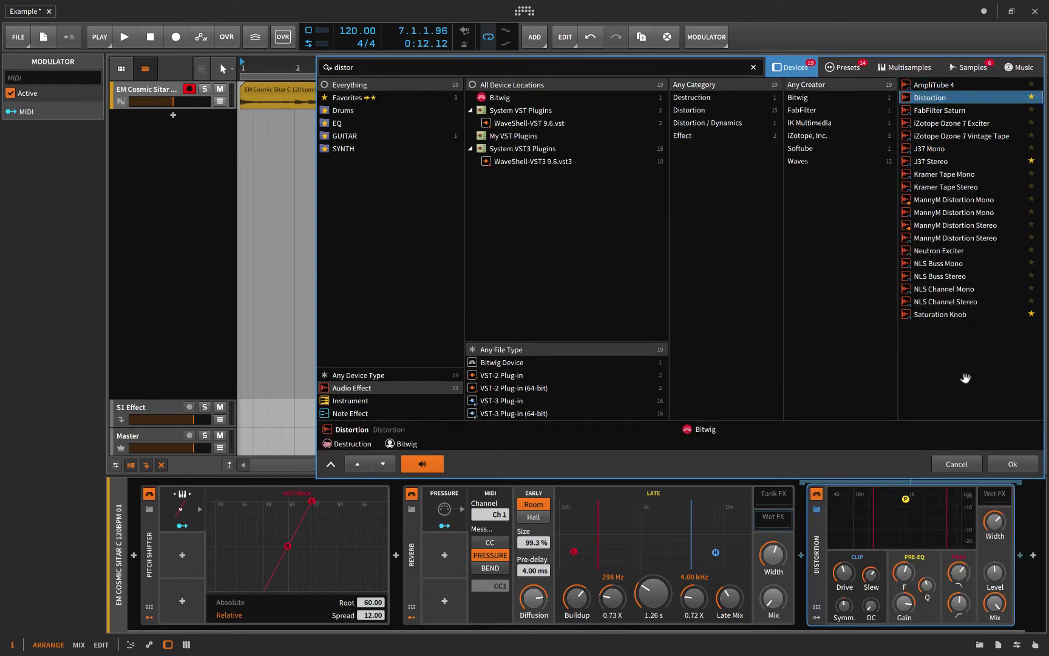
{"action": "left_click", "coordinate": [1022, 468]}
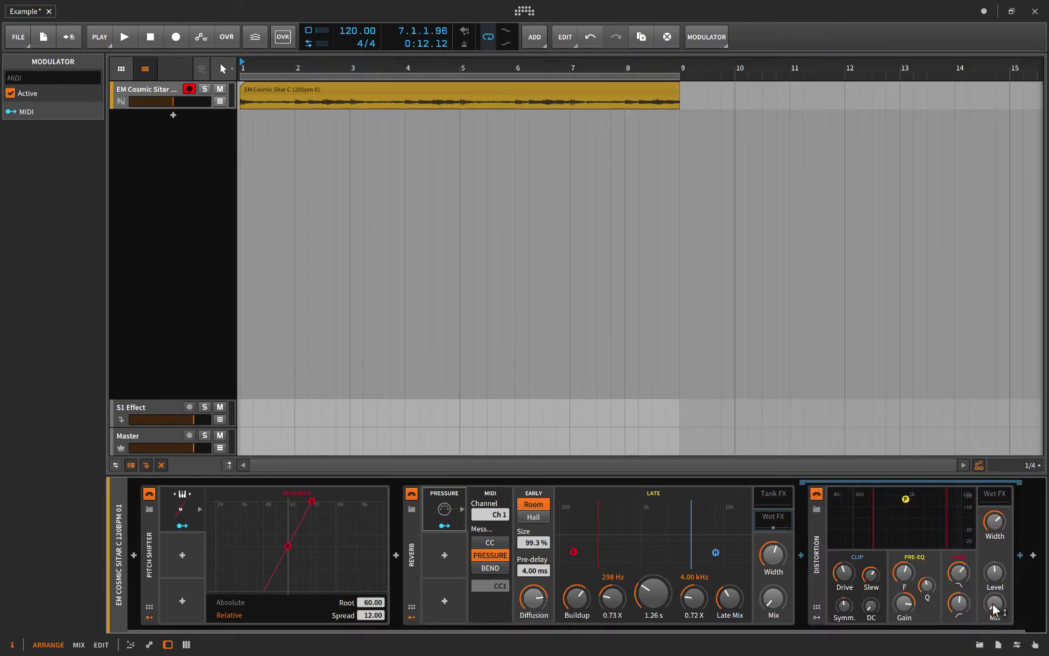
Step: Lengthen the Reverb decay to 5.87 s and reduce its Size to 72.1%
{"action": "left_click_drag", "start_coordinate": [653, 601], "coordinate": [653, 570]}
{"action": "left_click_drag", "start_coordinate": [534, 543], "coordinate": [534, 562]}
{"action": "scroll", "coordinate": [543, 546], "scroll_direction": "right", "scroll_amount": 1}
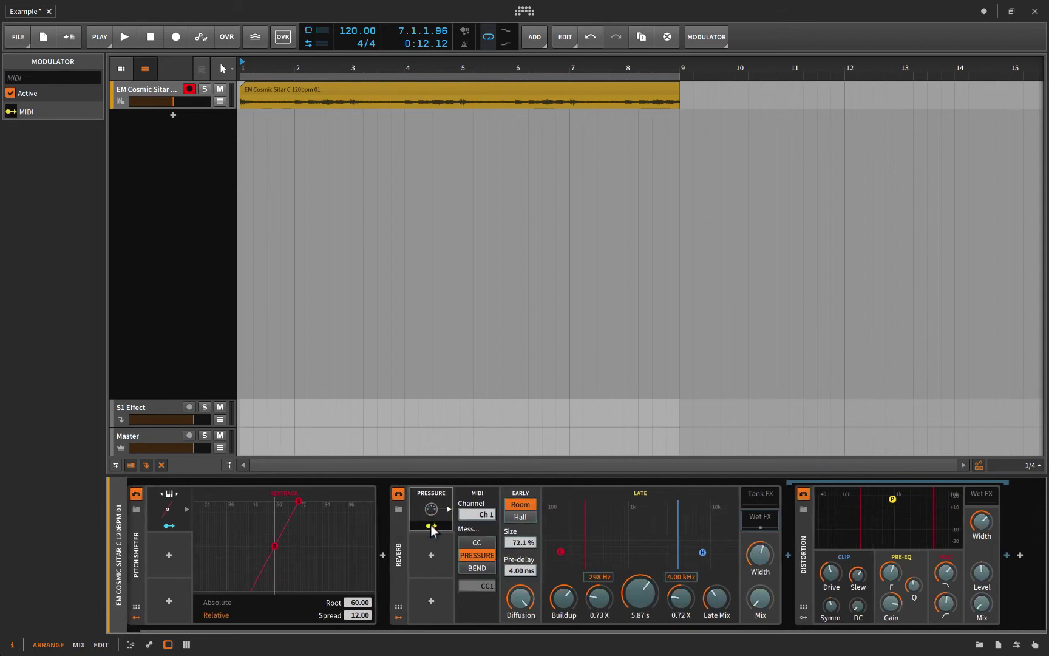
Step: Map Pressure to Reverb Mix at 0.640 and Distortion Mix at 0.326
{"action": "left_click_drag", "start_coordinate": [760, 598], "coordinate": [761, 567]}
{"action": "left_click_drag", "start_coordinate": [982, 603], "coordinate": [982, 585]}
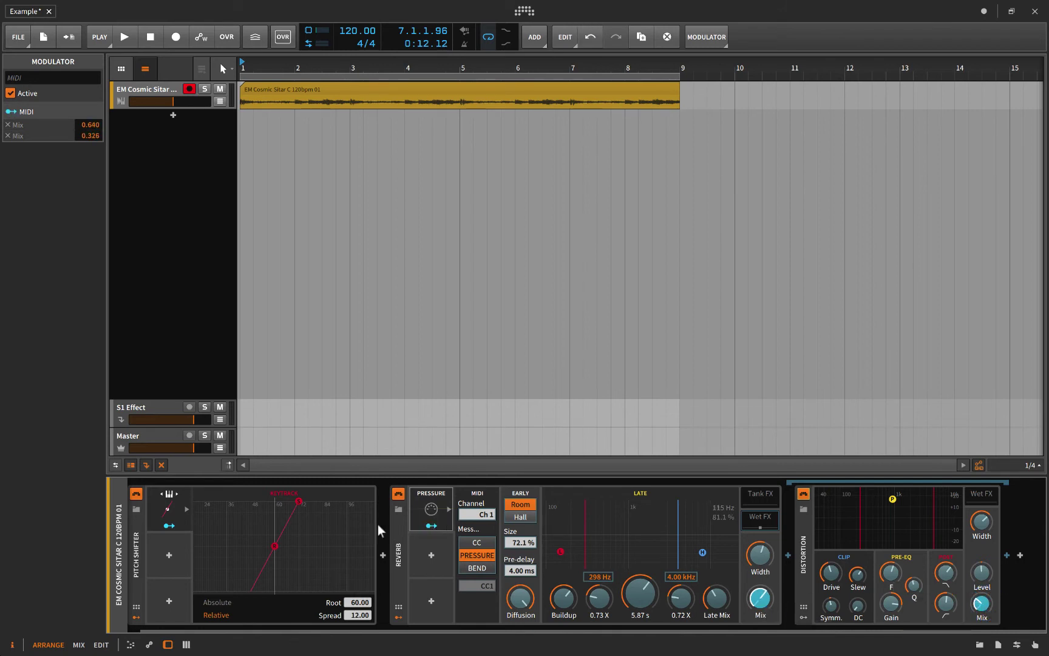
{"action": "left_click", "coordinate": [432, 525]}
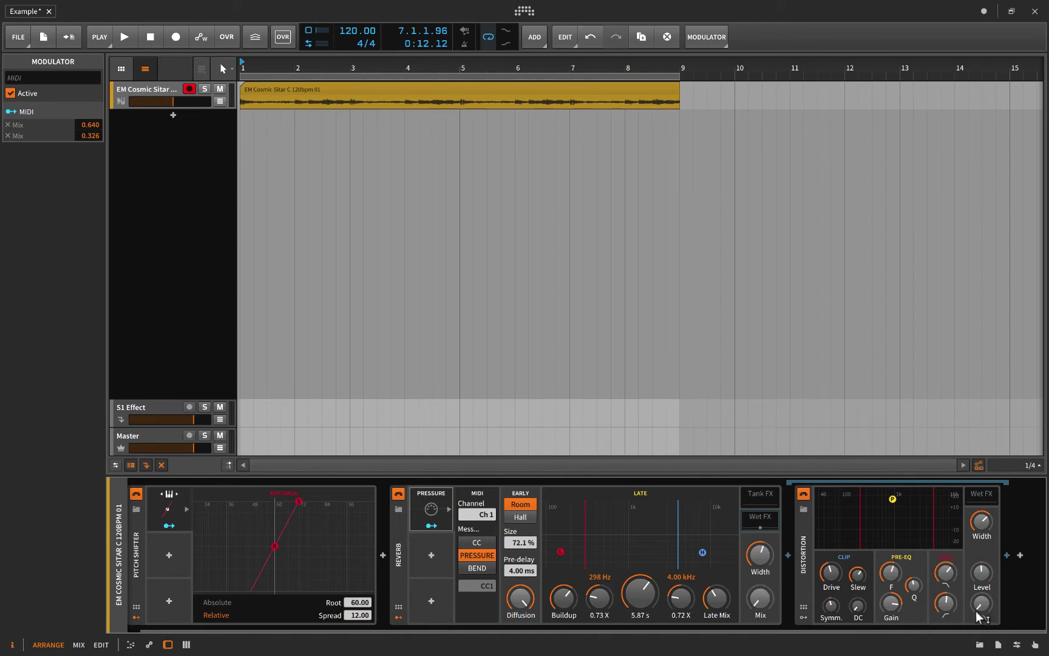
Step: Play the sitar twice to hear the pressure-modulated Reverb and Distortion chain
{"action": "key", "text": "space"}
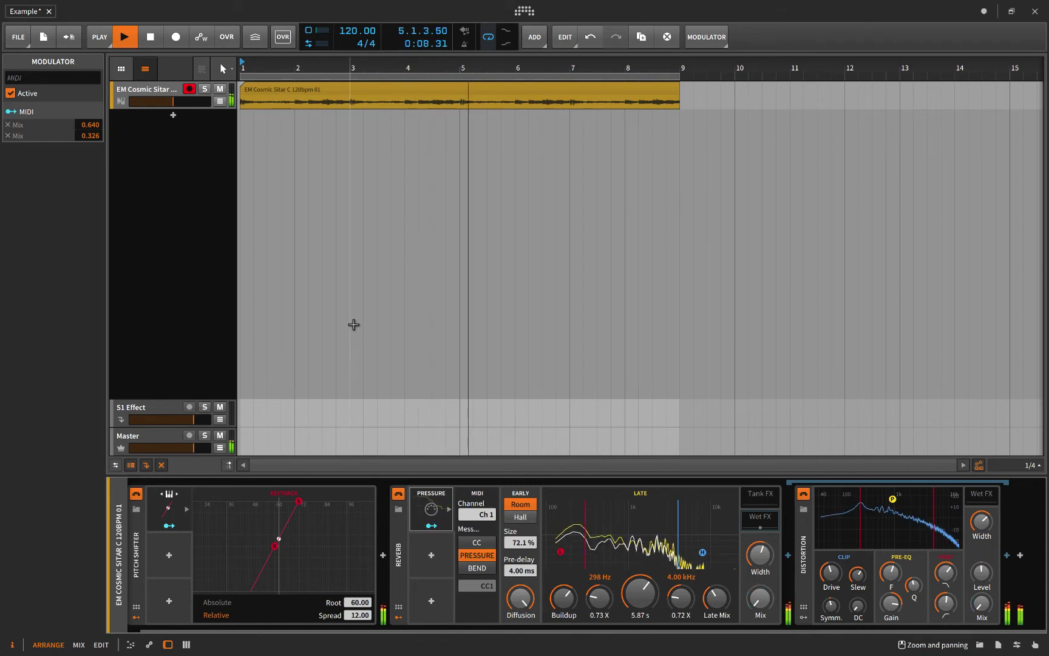
{"action": "key", "text": "space"}
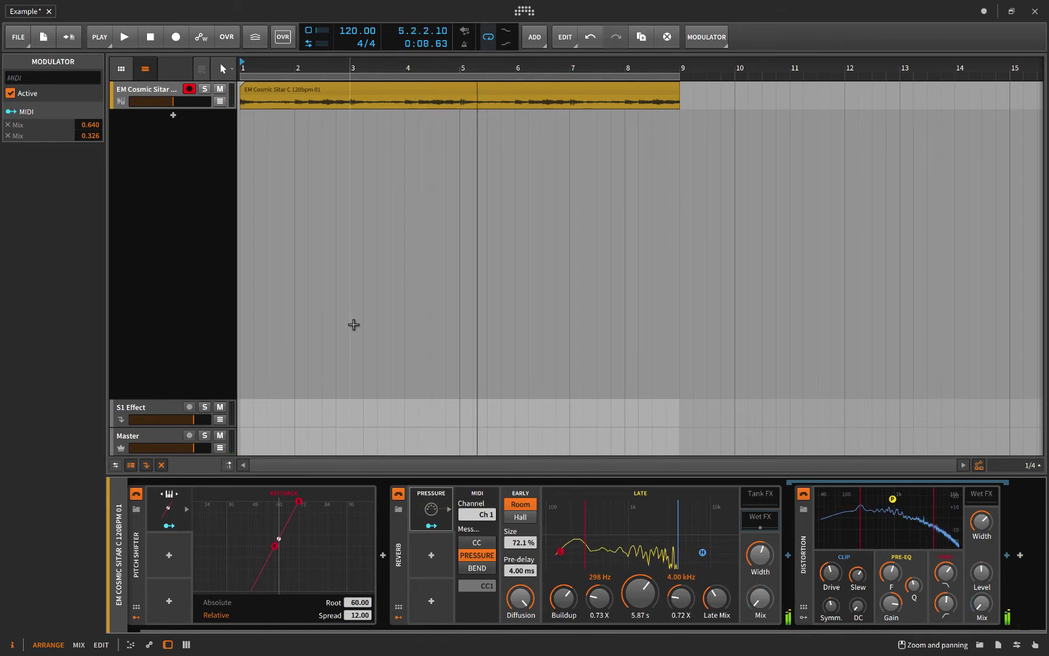
{"action": "key", "text": "space"}
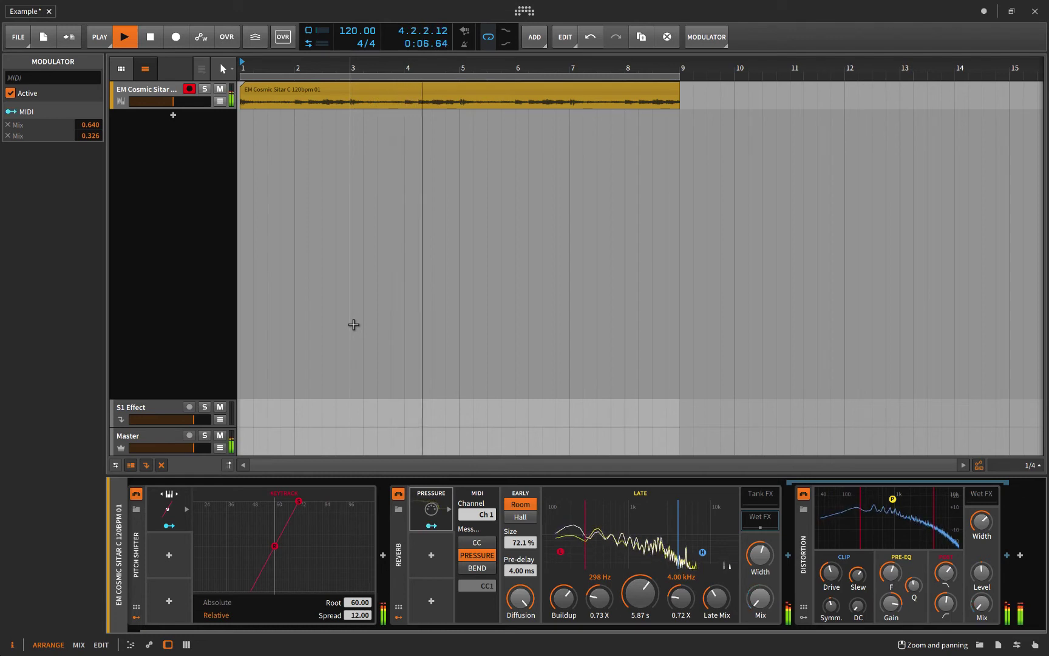
{"action": "key", "text": "space"}
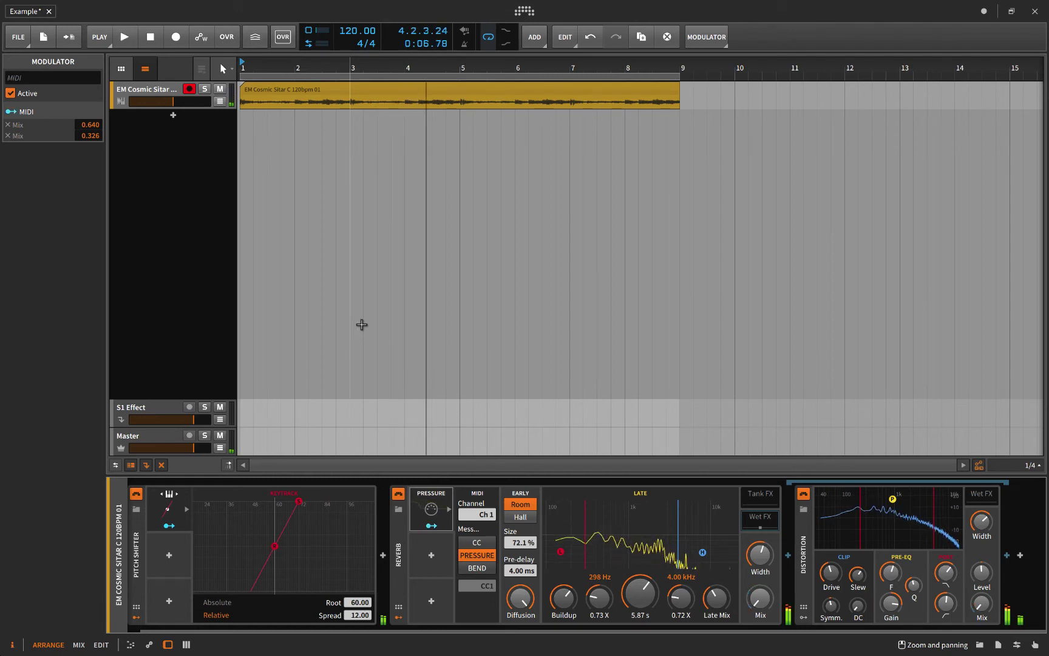
Step: Insert Bitwig's Delay-2 device after the Reverb
{"action": "left_click", "coordinate": [399, 564]}
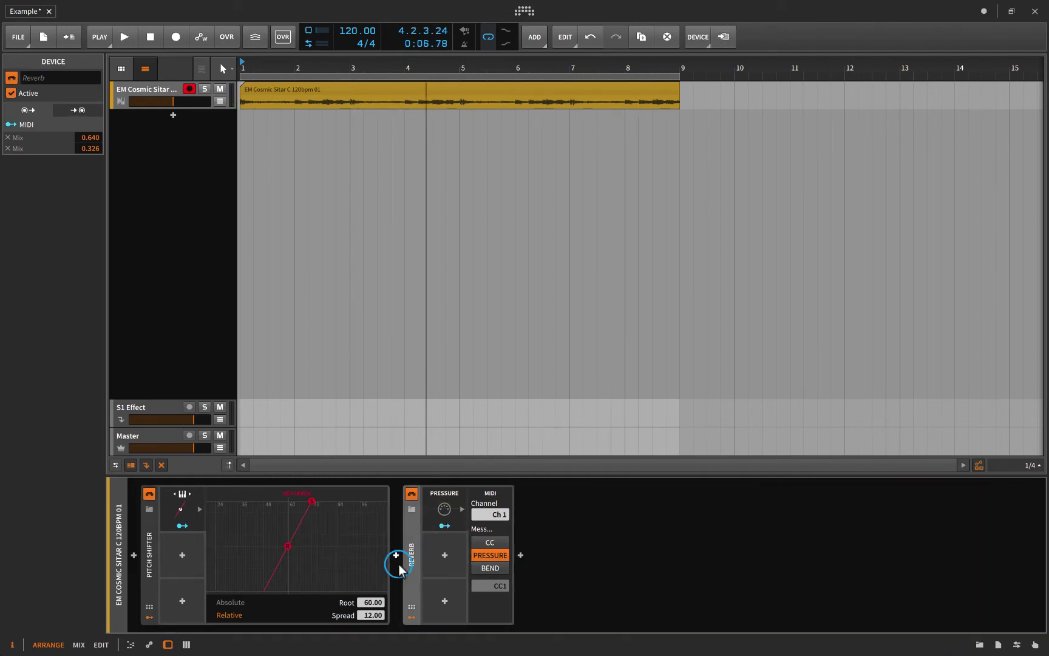
{"action": "left_click", "coordinate": [521, 556]}
{"action": "left_click", "coordinate": [499, 98]}
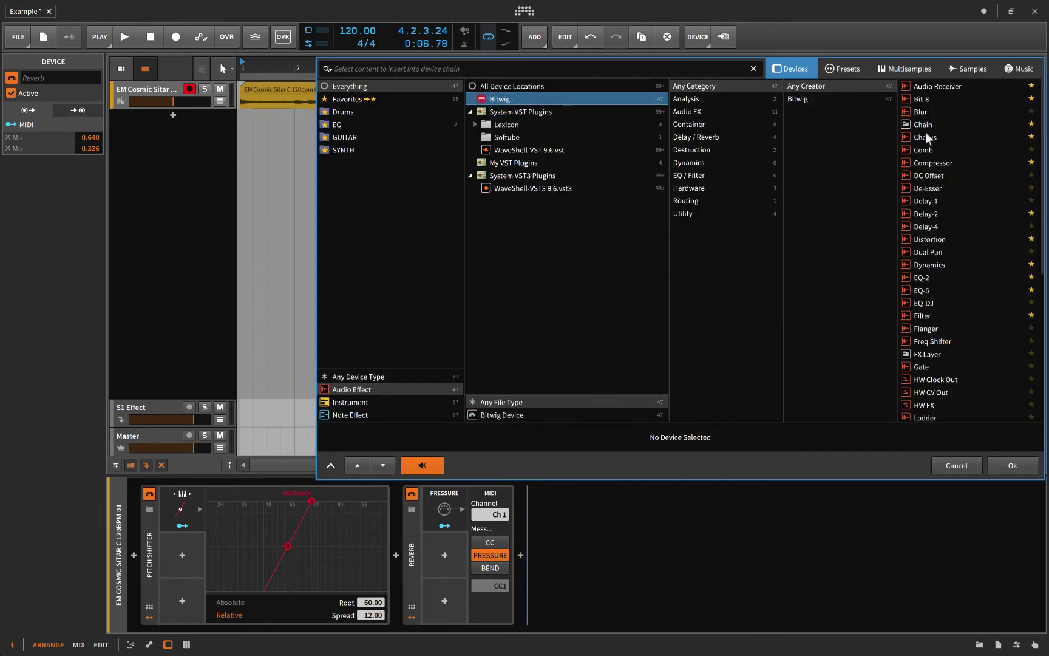
{"action": "left_click", "coordinate": [923, 211]}
{"action": "left_click", "coordinate": [1013, 464]}
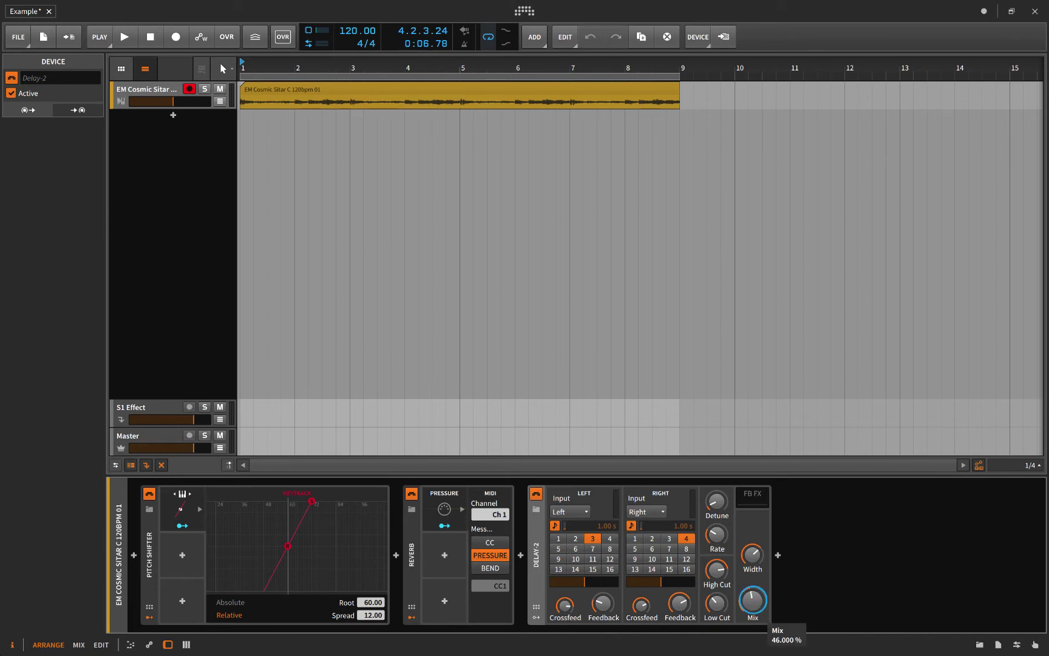
Step: Turn Delay-2's Mix almost fully down and begin adding a modulator to it
{"action": "left_click_drag", "start_coordinate": [752, 603], "coordinate": [752, 620]}
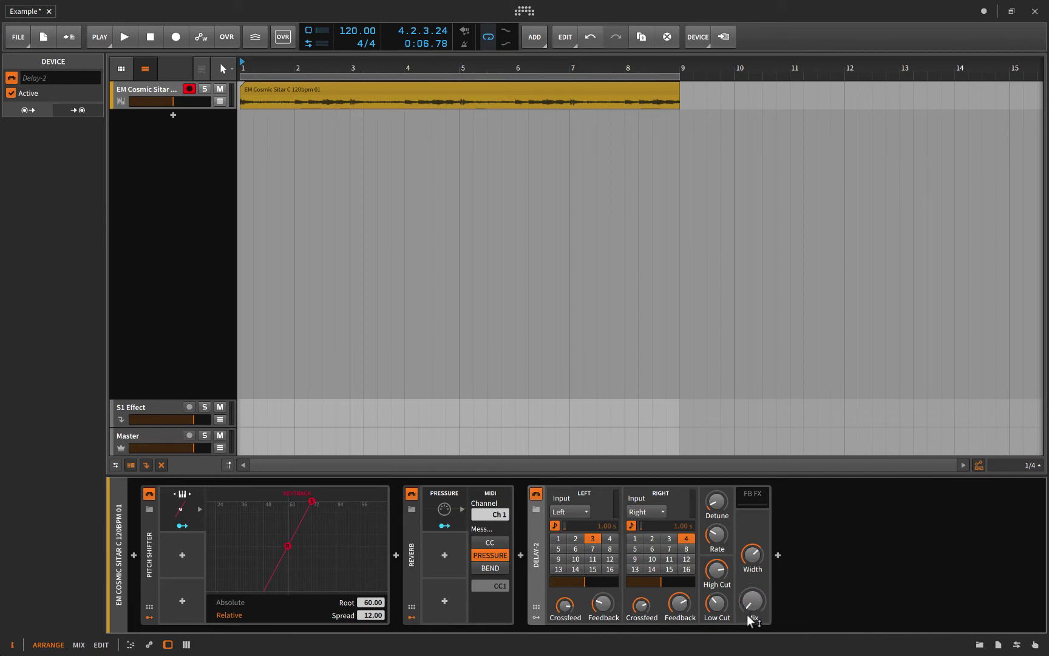
{"action": "left_click", "coordinate": [536, 617]}
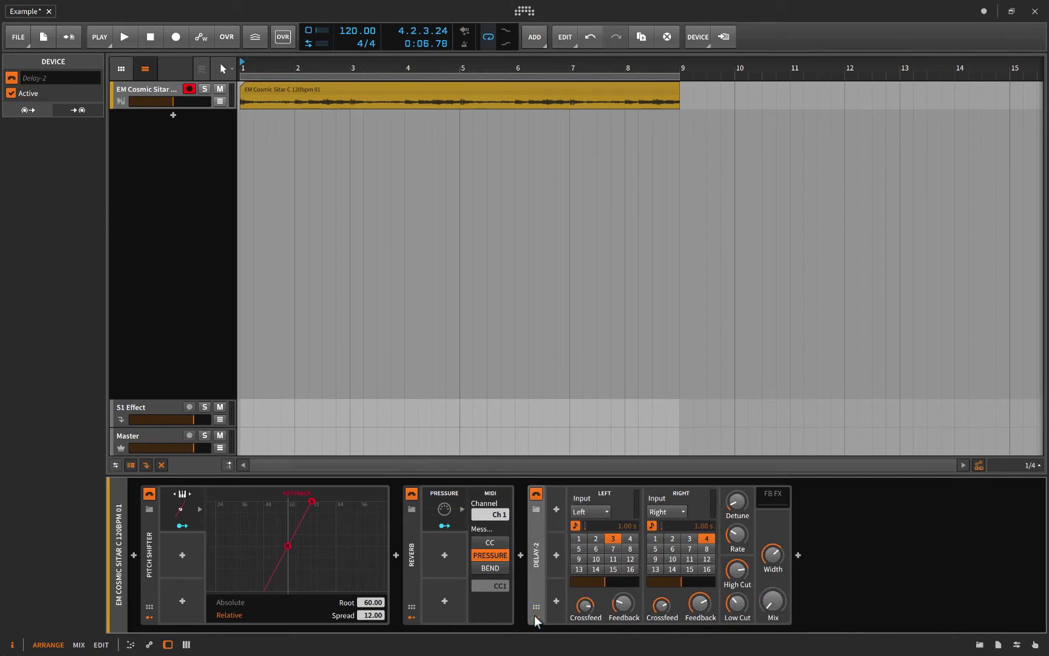
{"action": "left_click", "coordinate": [556, 510]}
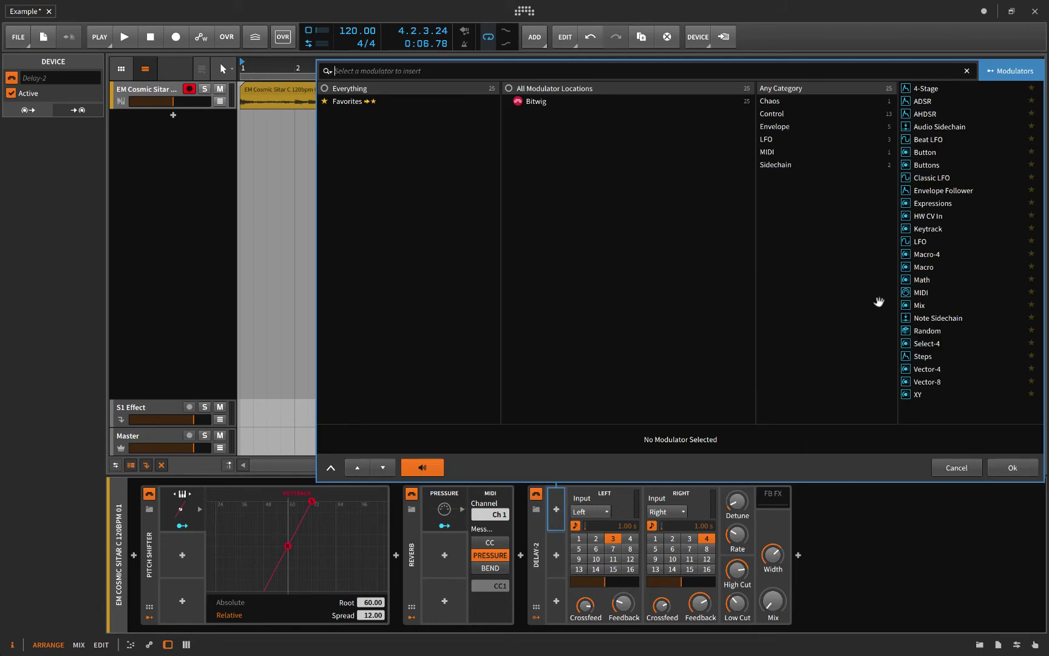
Step: Add a MIDI modulator to Delay-2 set to pitch Bend and map it to Mix at 0.666
{"action": "left_click", "coordinate": [922, 292]}
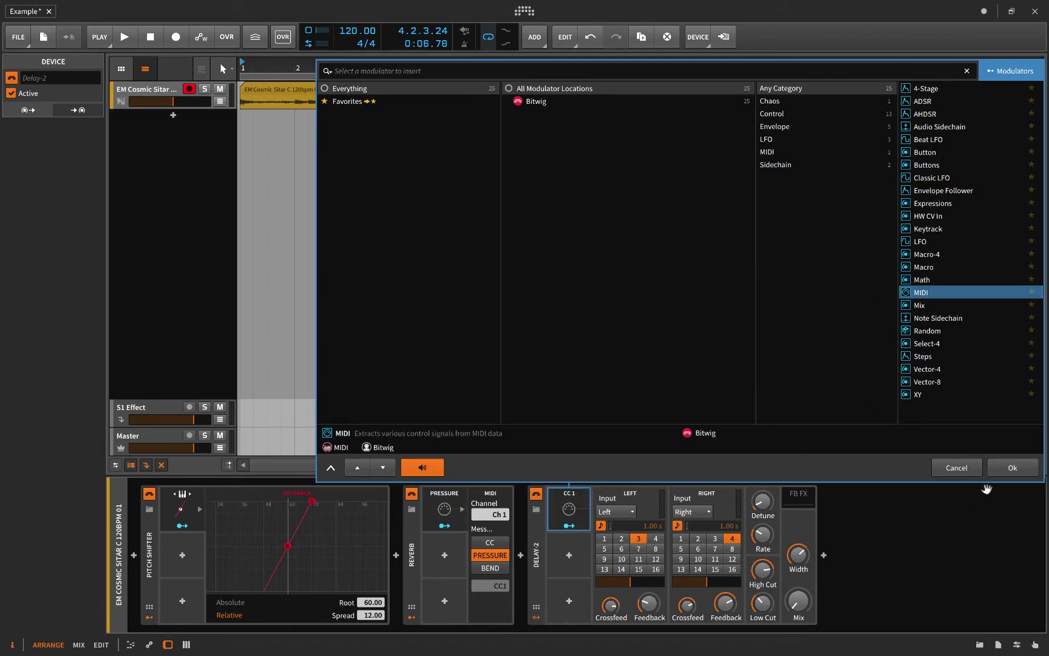
{"action": "left_click", "coordinate": [1000, 470]}
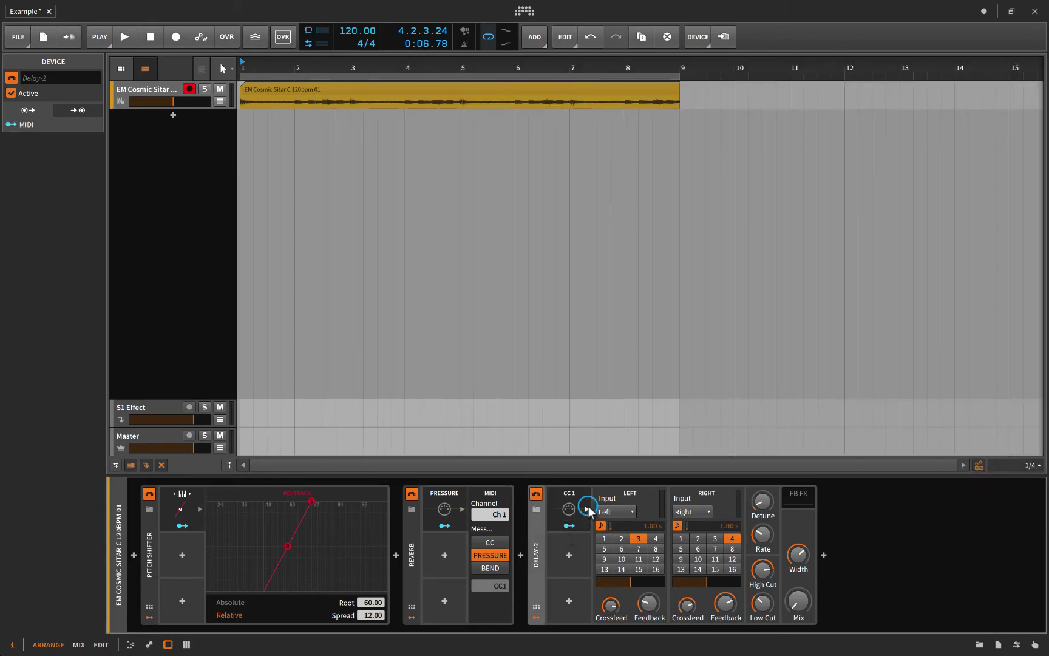
{"action": "left_click", "coordinate": [587, 510]}
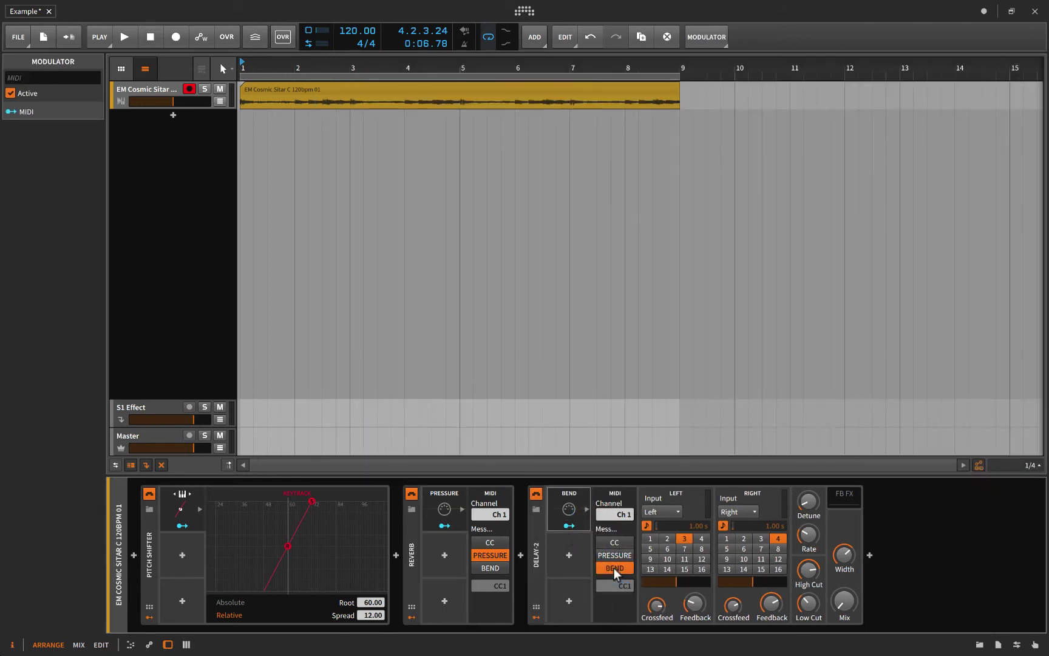
{"action": "left_click", "coordinate": [569, 527]}
{"action": "left_click_drag", "start_coordinate": [845, 611], "coordinate": [845, 598]}
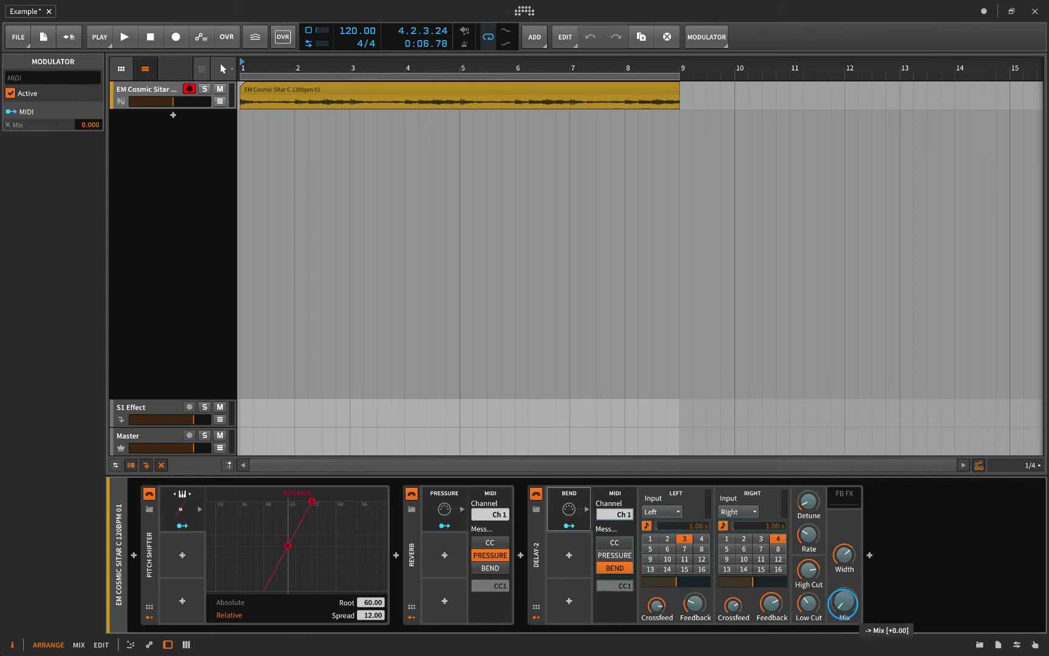
{"action": "left_click", "coordinate": [569, 526]}
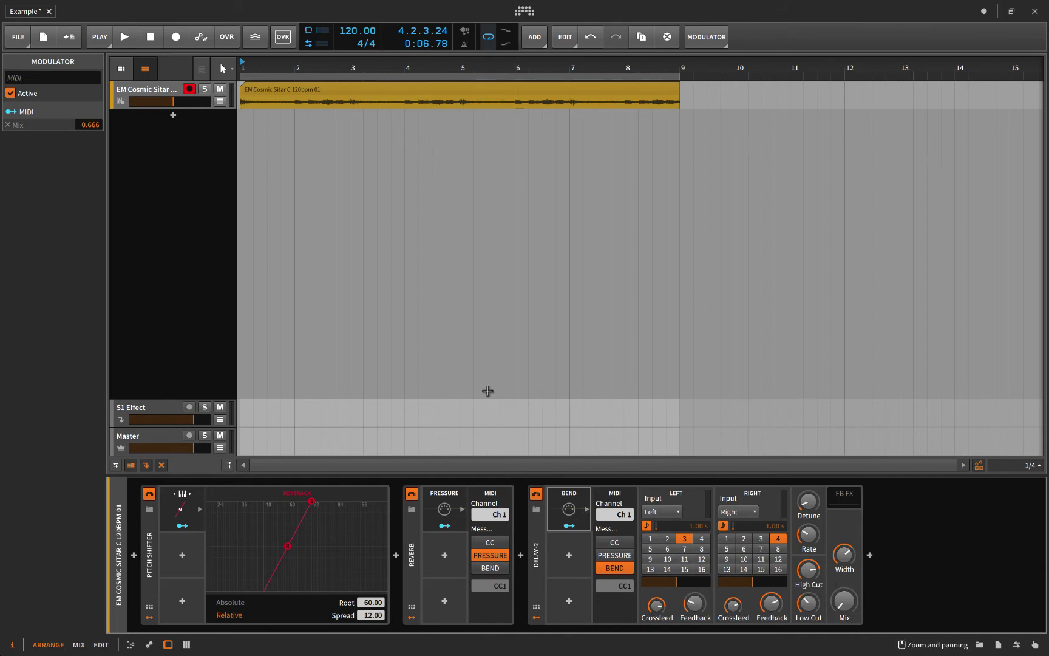
{"action": "key", "text": "space"}
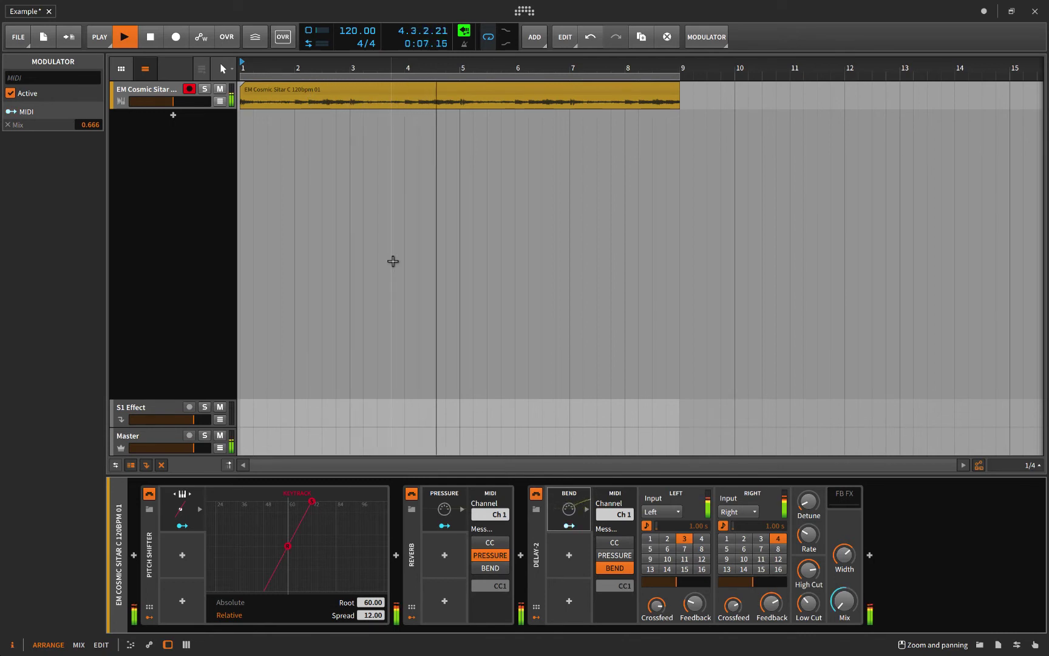
{"action": "key", "text": "space"}
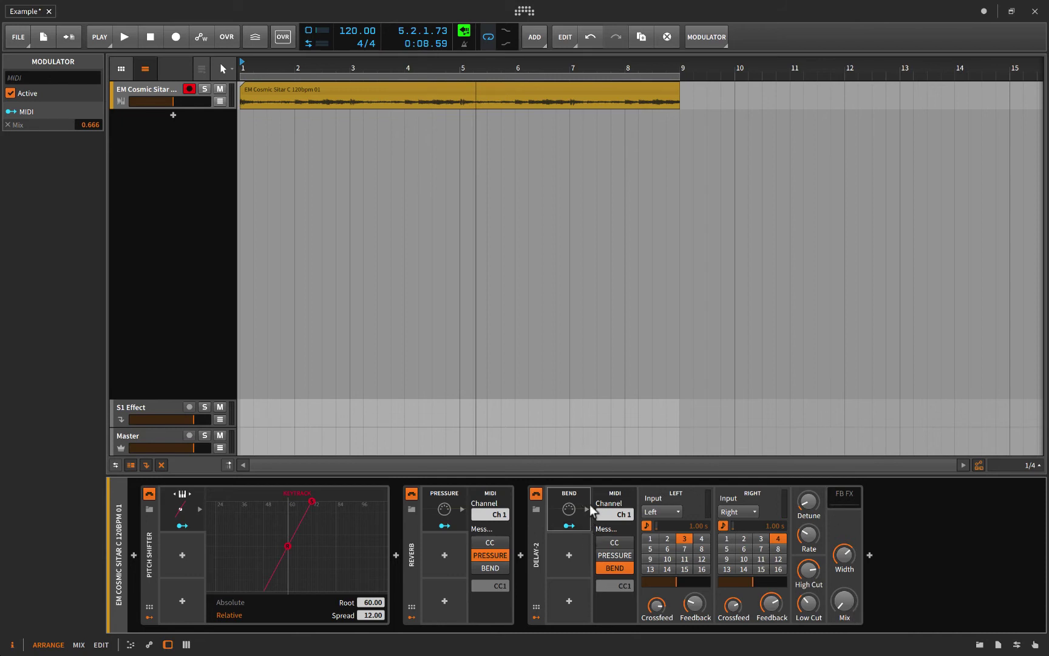
Step: Try the sitar track's Convert Pitch-bend option during playback, turn it back off, and fold Delay-2
{"action": "left_click", "coordinate": [152, 91]}
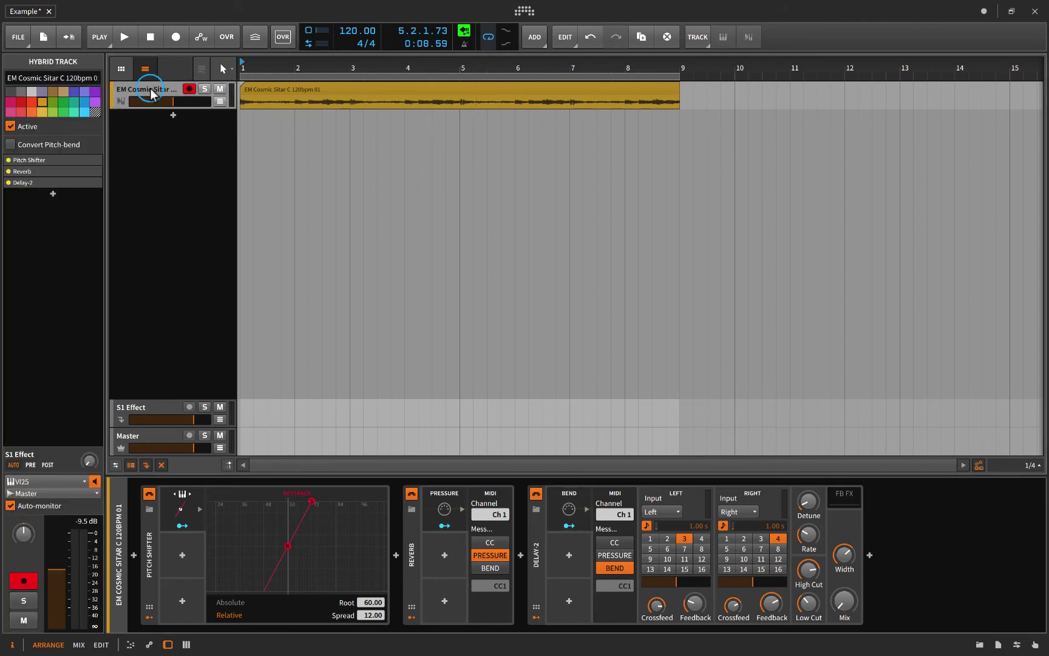
{"action": "left_click", "coordinate": [28, 143]}
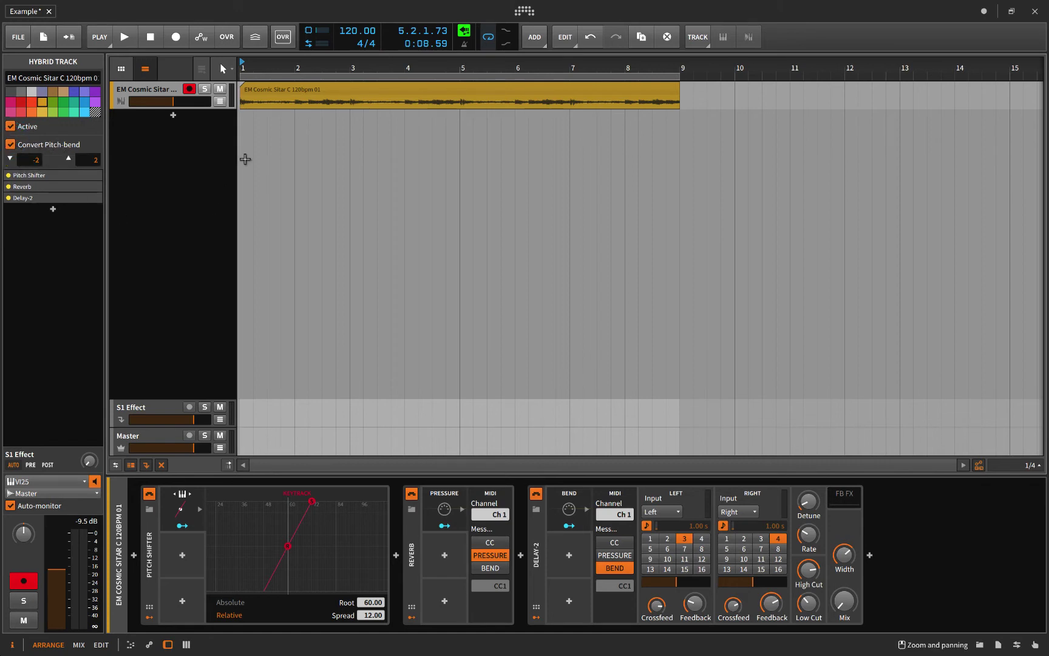
{"action": "key", "text": "space"}
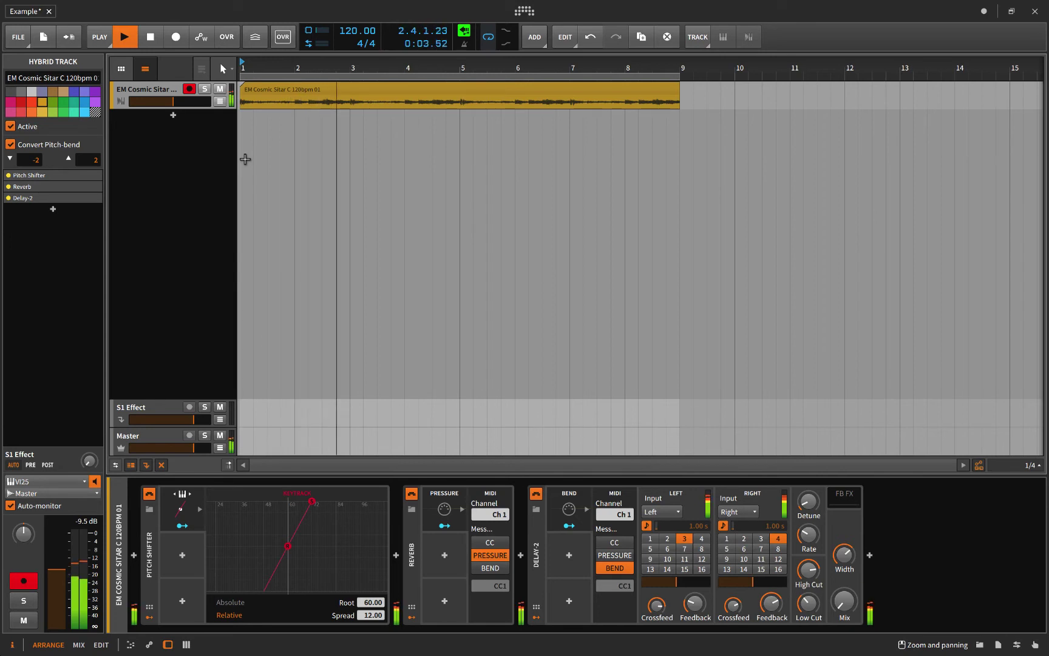
{"action": "key", "text": "space"}
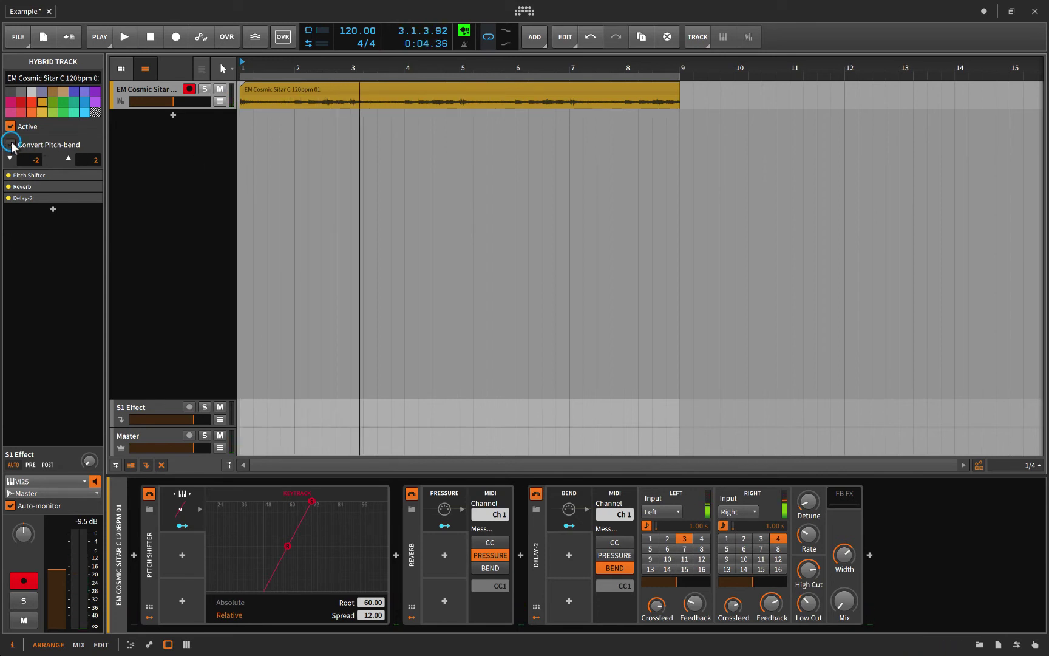
{"action": "left_click", "coordinate": [11, 144]}
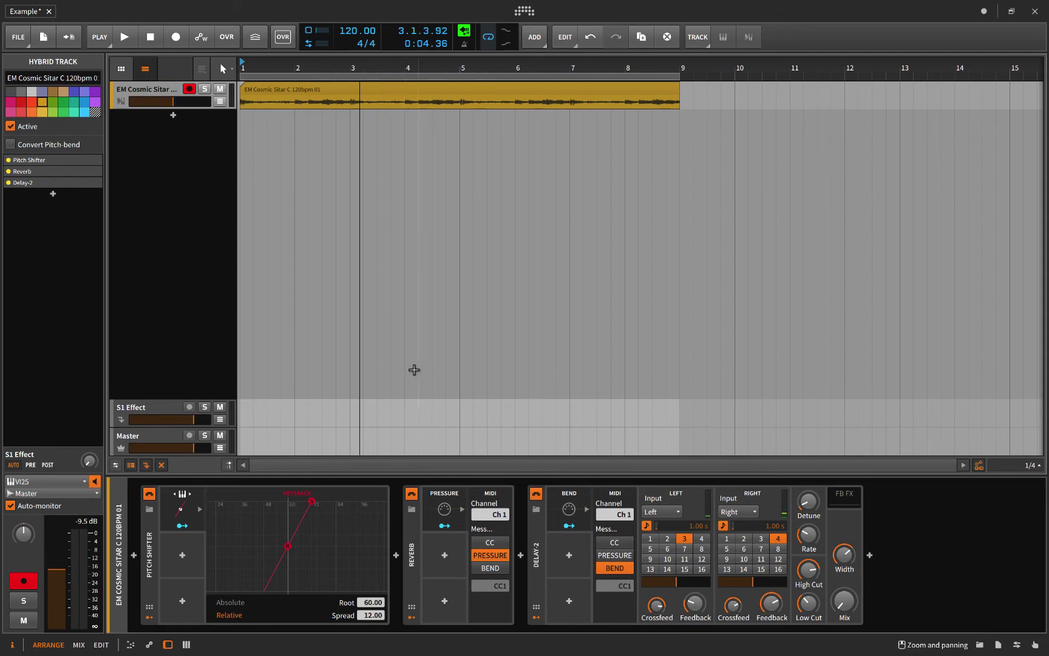
{"action": "double_click", "coordinate": [535, 554]}
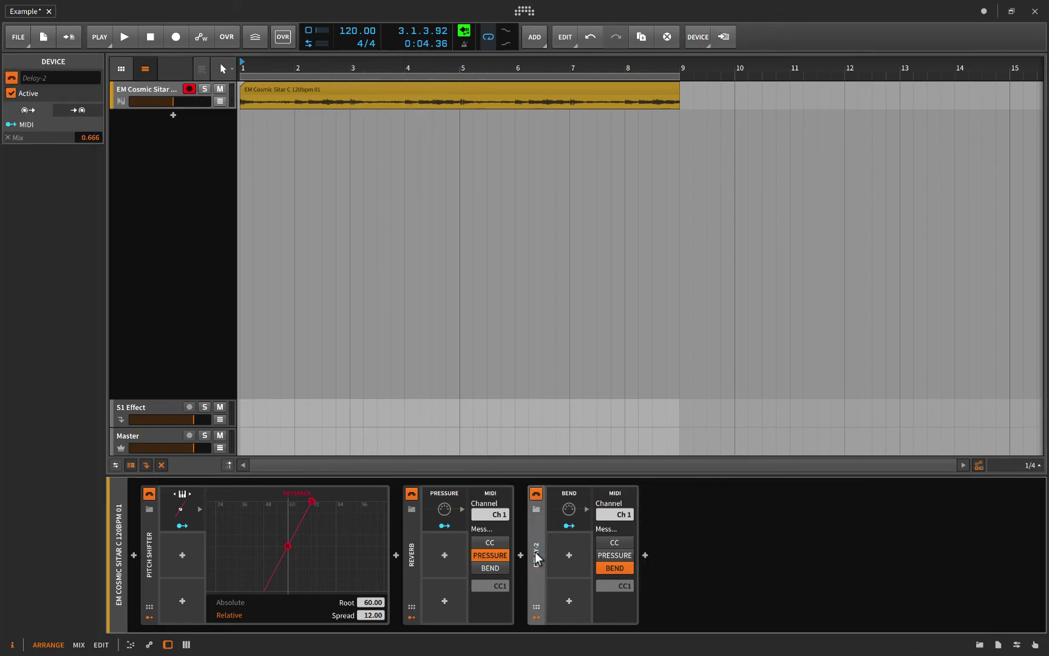
Step: Unfold the Pitch Shifter, check its Keytrack modulator driving Pitch by 12.00, then fold it again
{"action": "double_click", "coordinate": [150, 543]}
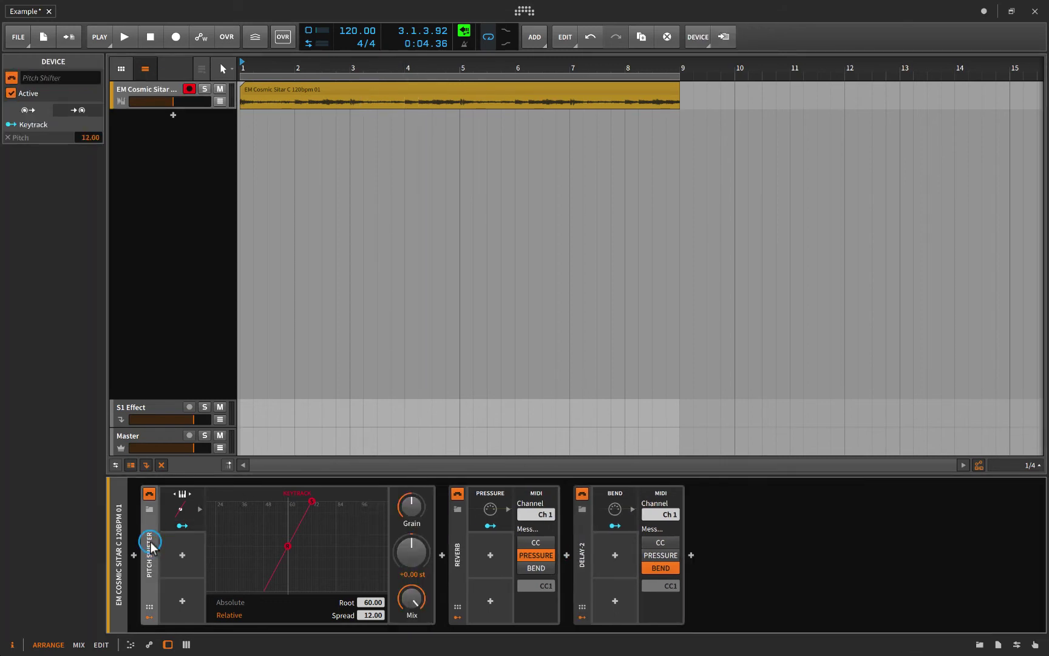
{"action": "left_click", "coordinate": [201, 511]}
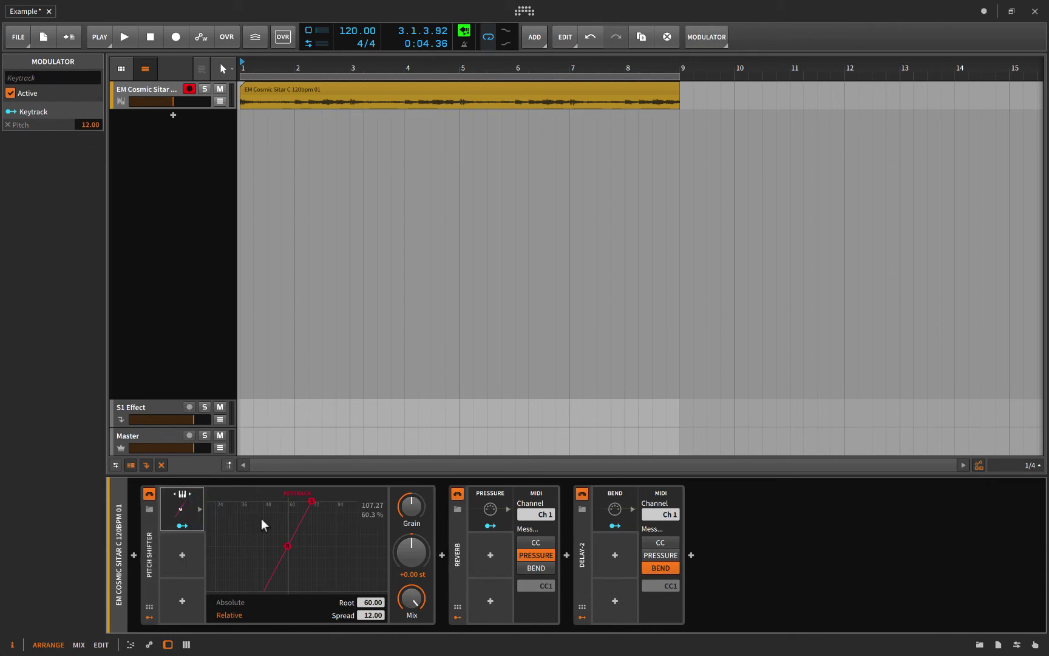
{"action": "left_click", "coordinate": [150, 547]}
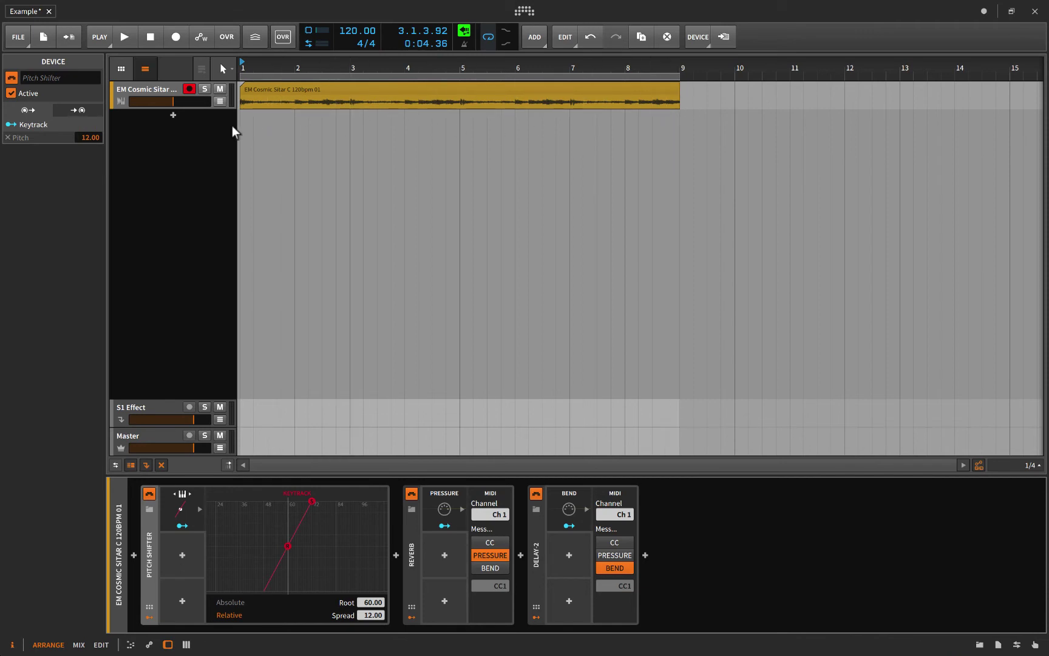
Step: Record a three-note take on the sitar track with automation writing armed
{"action": "left_click", "coordinate": [176, 37]}
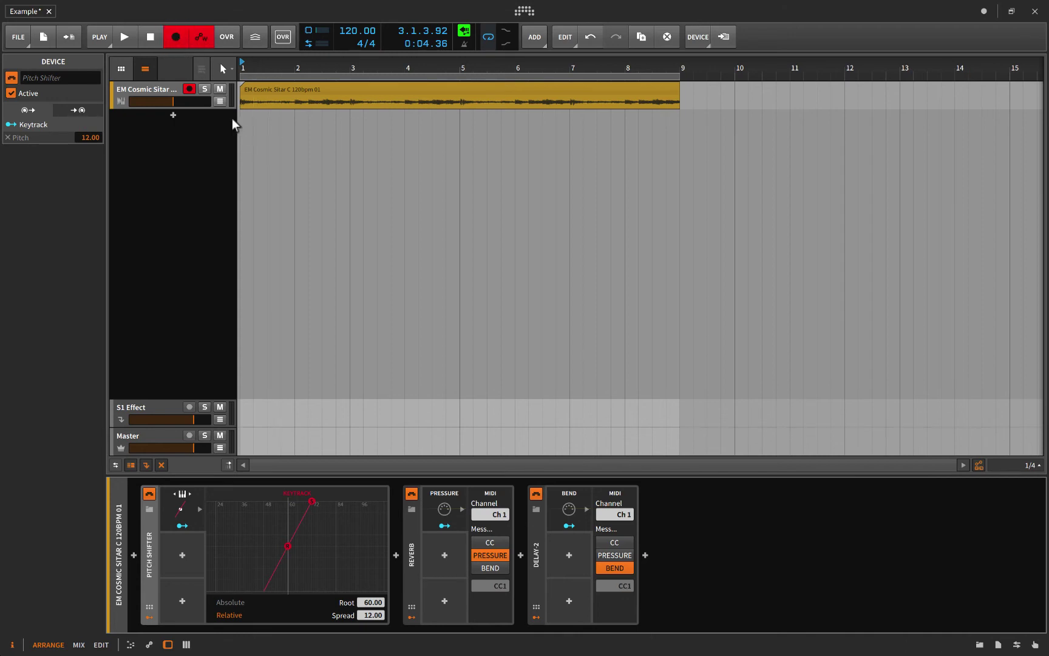
{"action": "key", "text": "space"}
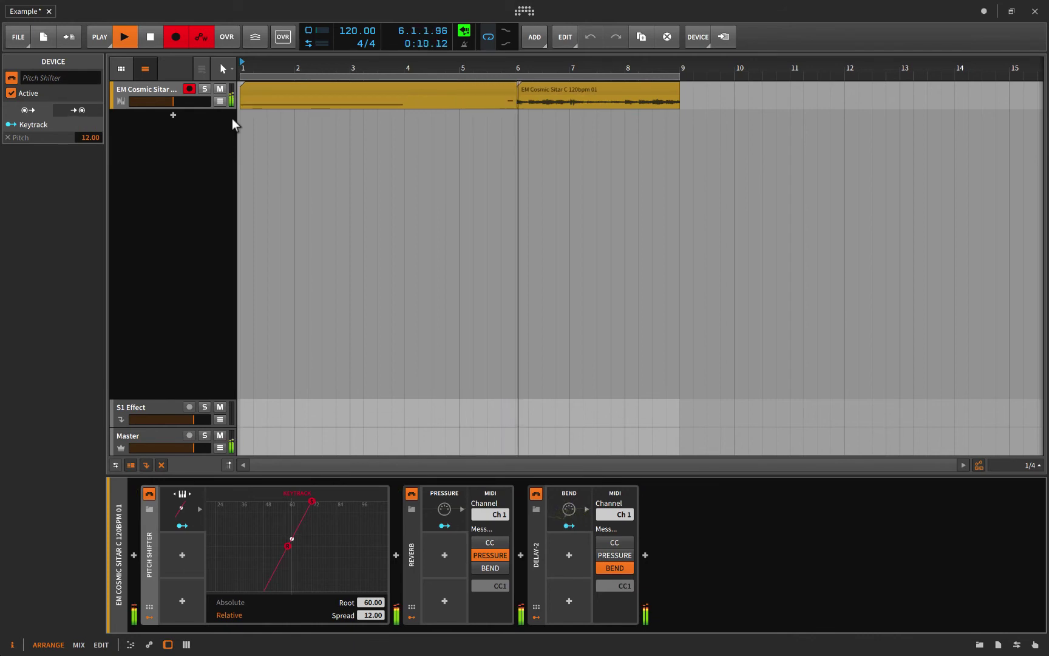
{"action": "key", "text": "space"}
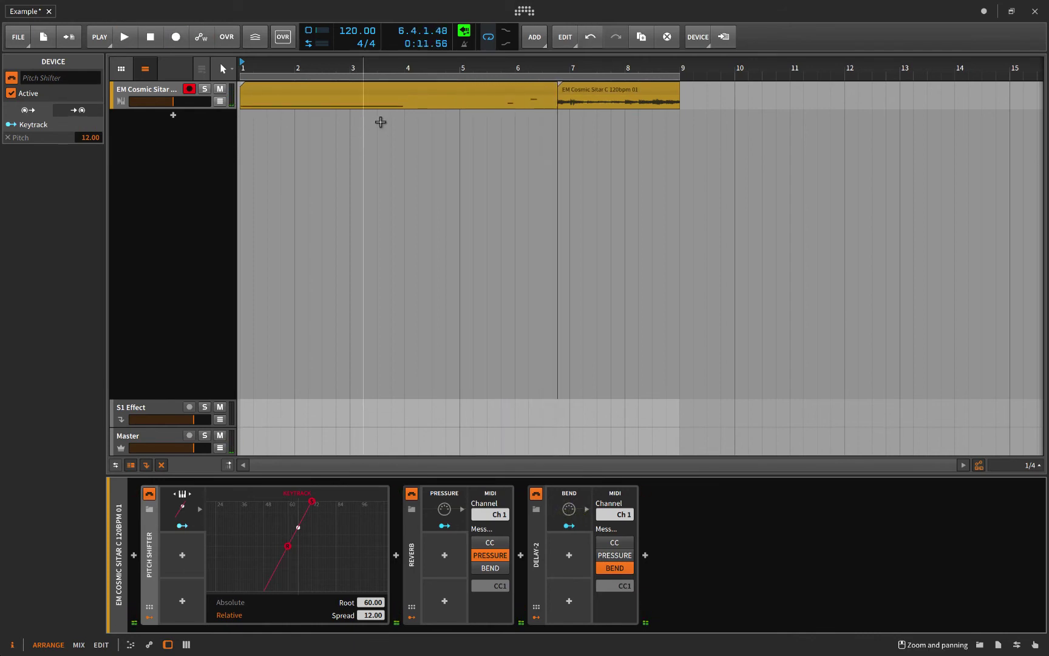
Step: Play the take back from bar 1, then shrink the recorded clip to almost nothing
{"action": "left_click", "coordinate": [242, 115]}
{"action": "key", "text": "space"}
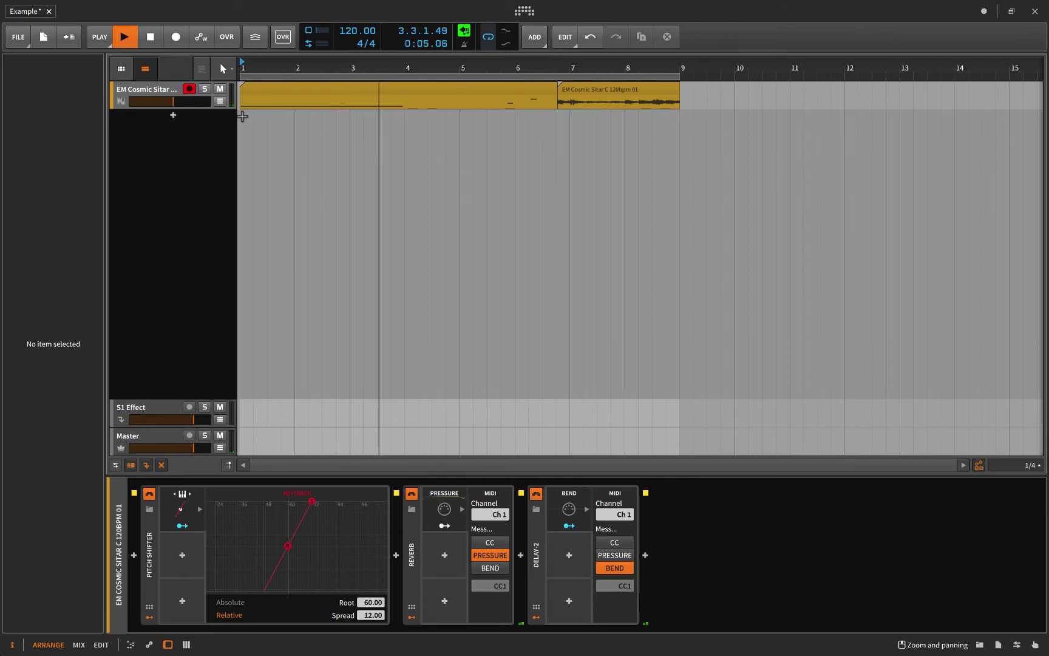
{"action": "key", "text": "space"}
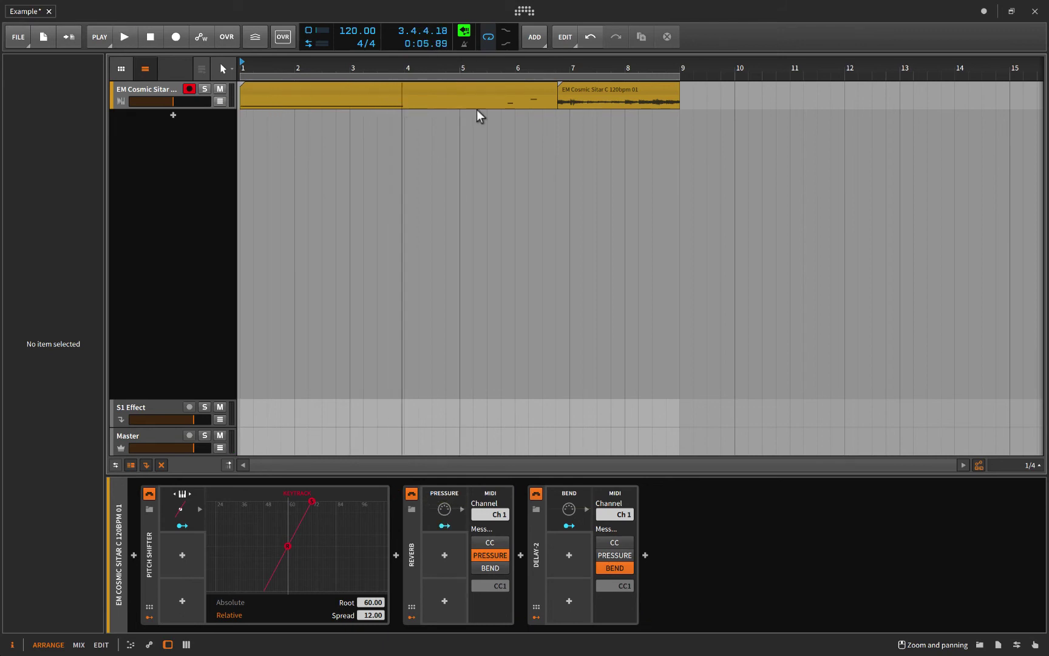
{"action": "left_click_drag", "start_coordinate": [555, 88], "coordinate": [240, 88]}
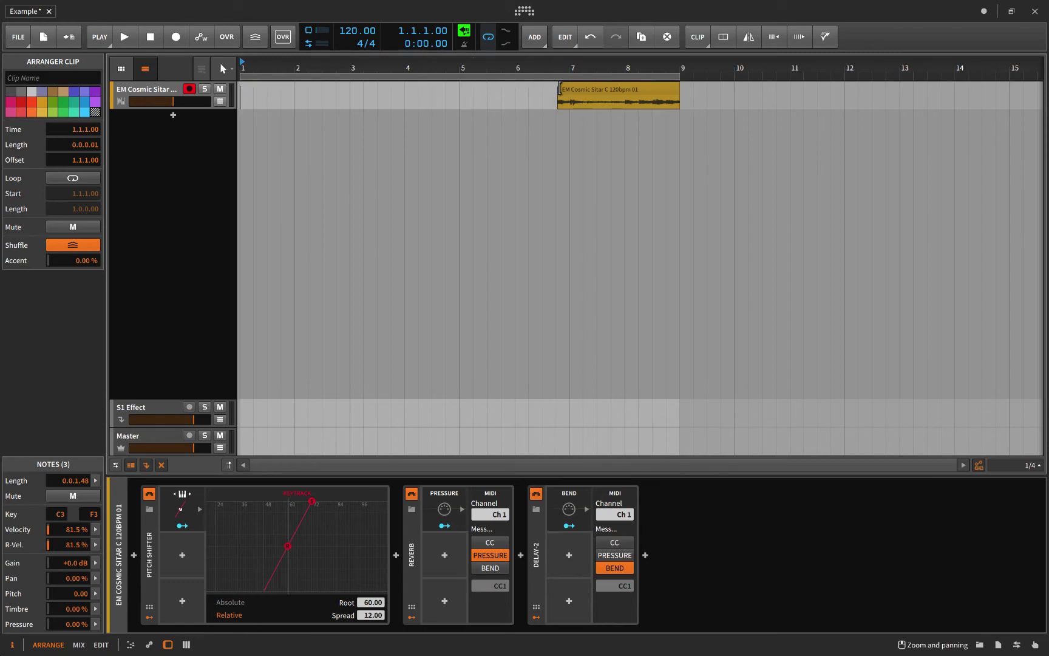
Step: Undo the clip shrink and record a new take with automation writing turned off
{"action": "key", "text": "ctrl+z"}
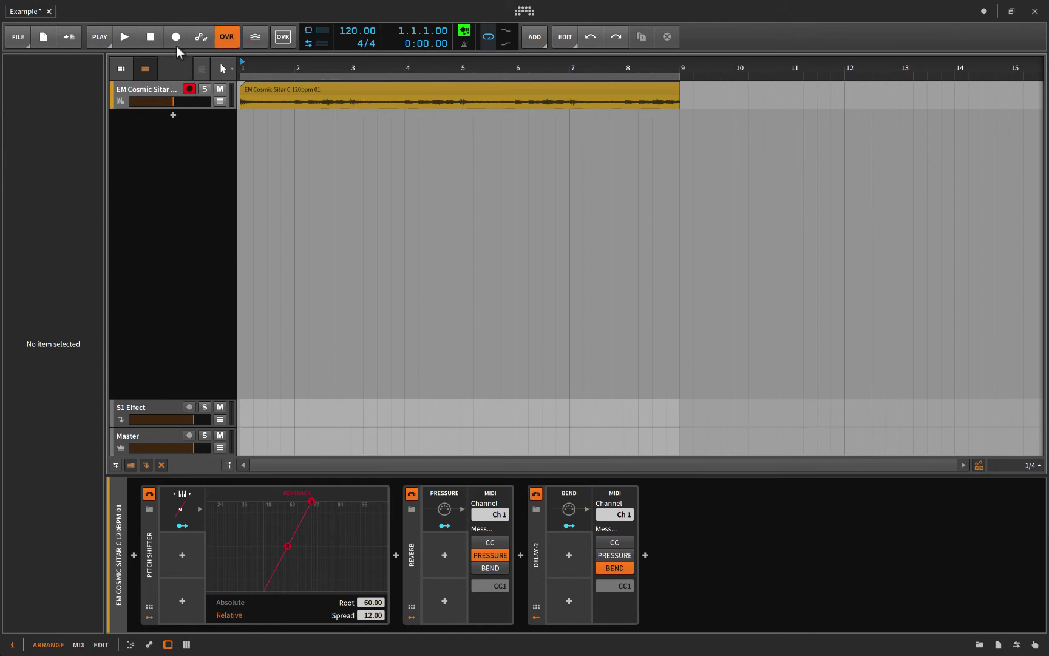
{"action": "left_click", "coordinate": [201, 38]}
{"action": "key", "text": "space"}
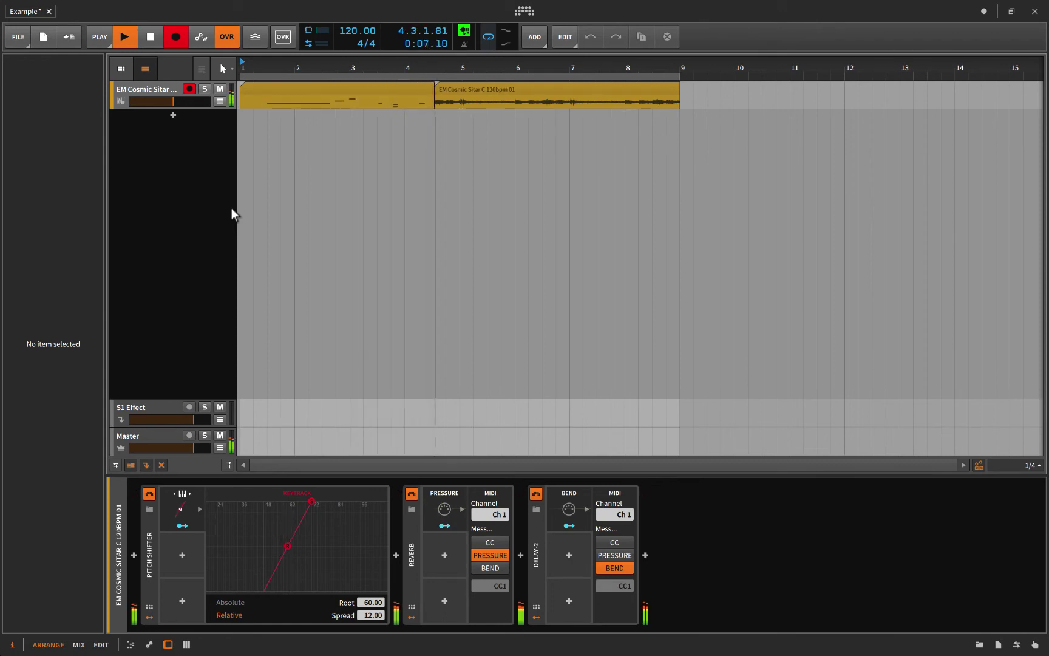
{"action": "key", "text": "space"}
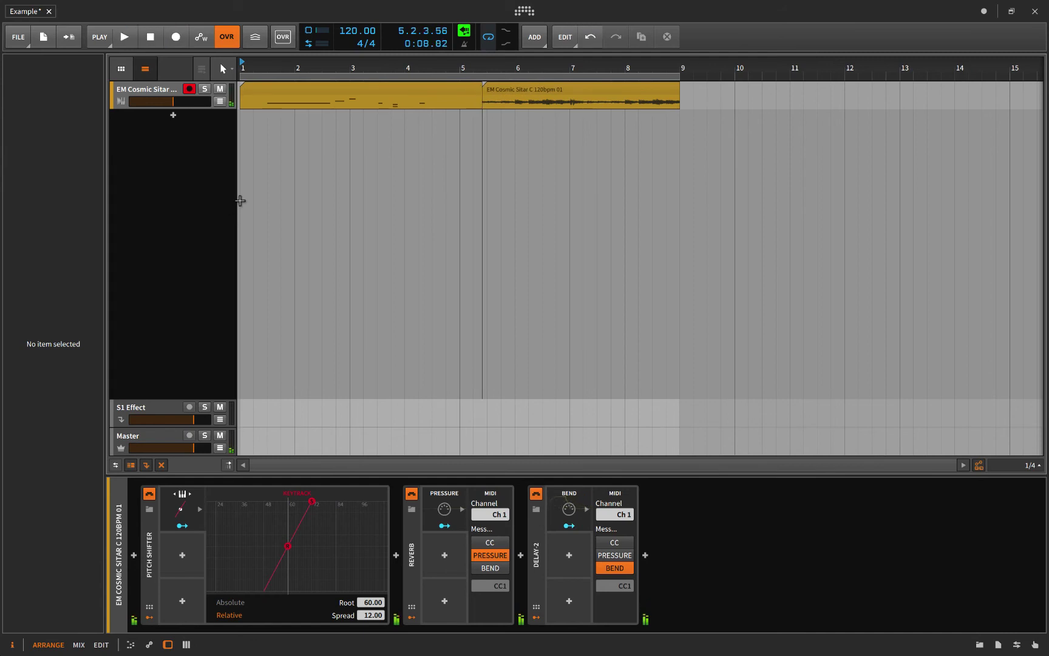
Step: Play the new take from bar 1, then undo the split to restore one continuous sitar clip
{"action": "left_click", "coordinate": [241, 133]}
{"action": "key", "text": "space"}
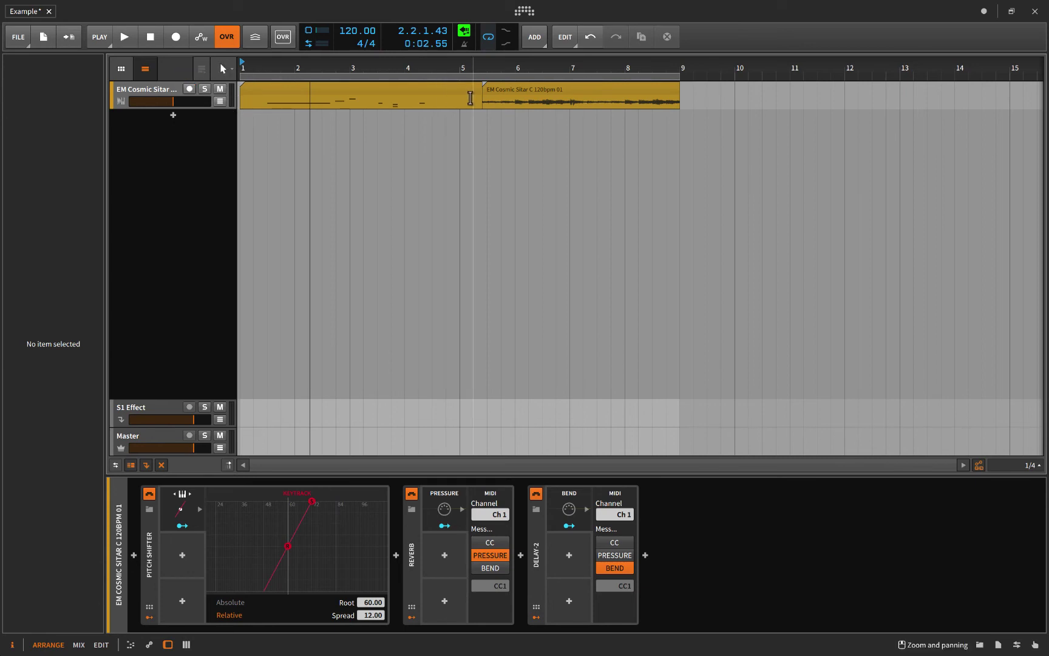
{"action": "key", "text": "ctrl+z"}
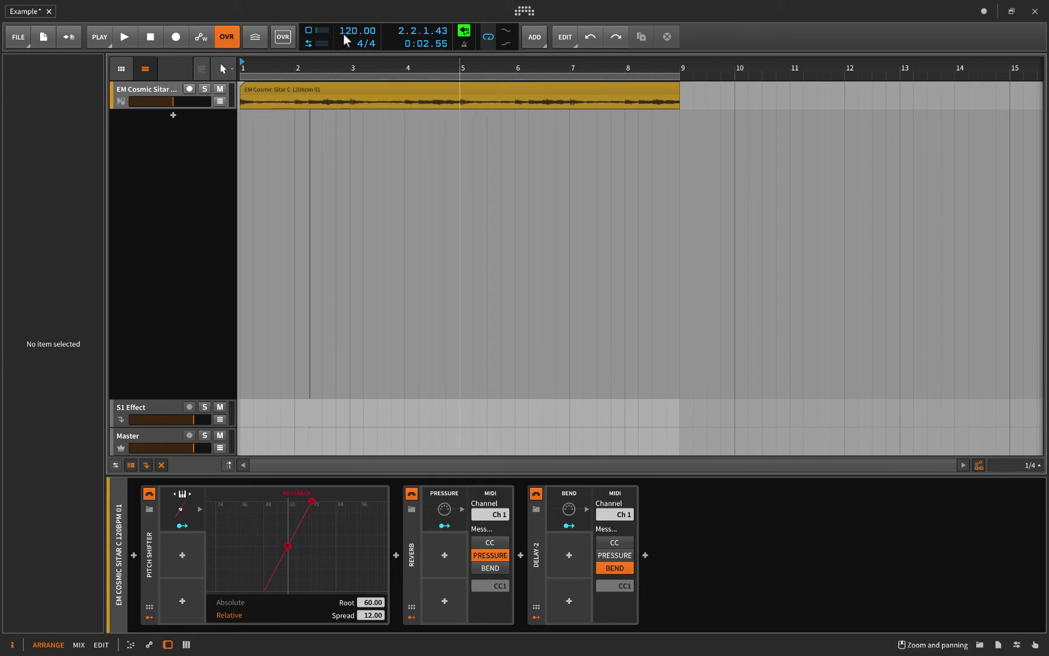
Step: Add a new instrument track, Inst 2, under the sitar track with Convert Pitch-bend off
{"action": "left_click", "coordinate": [143, 91]}
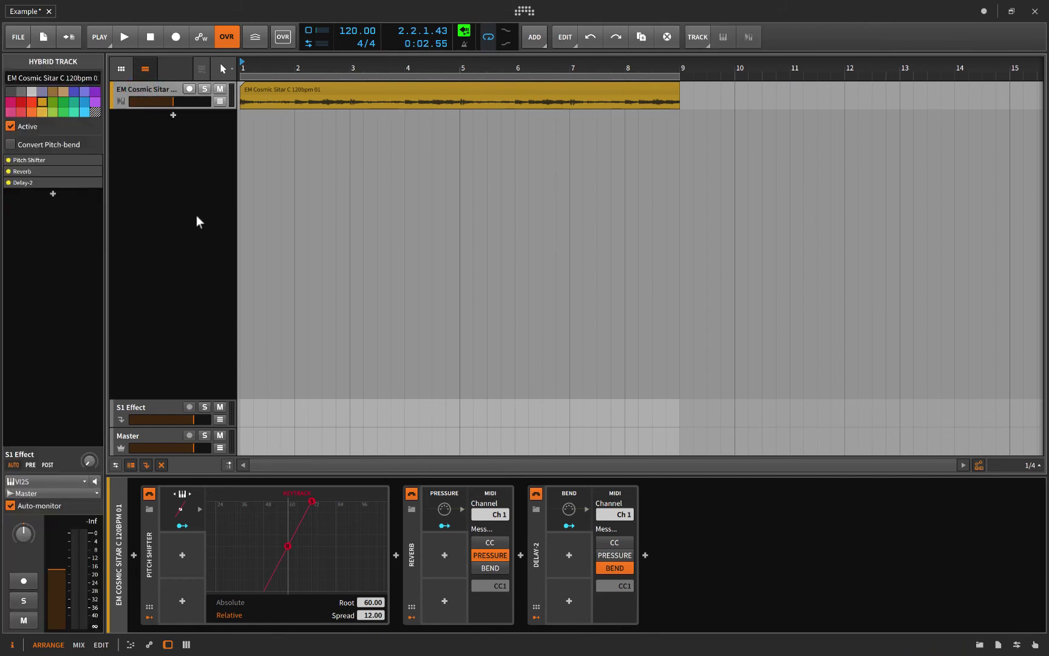
{"action": "key", "text": "ctrl+t"}
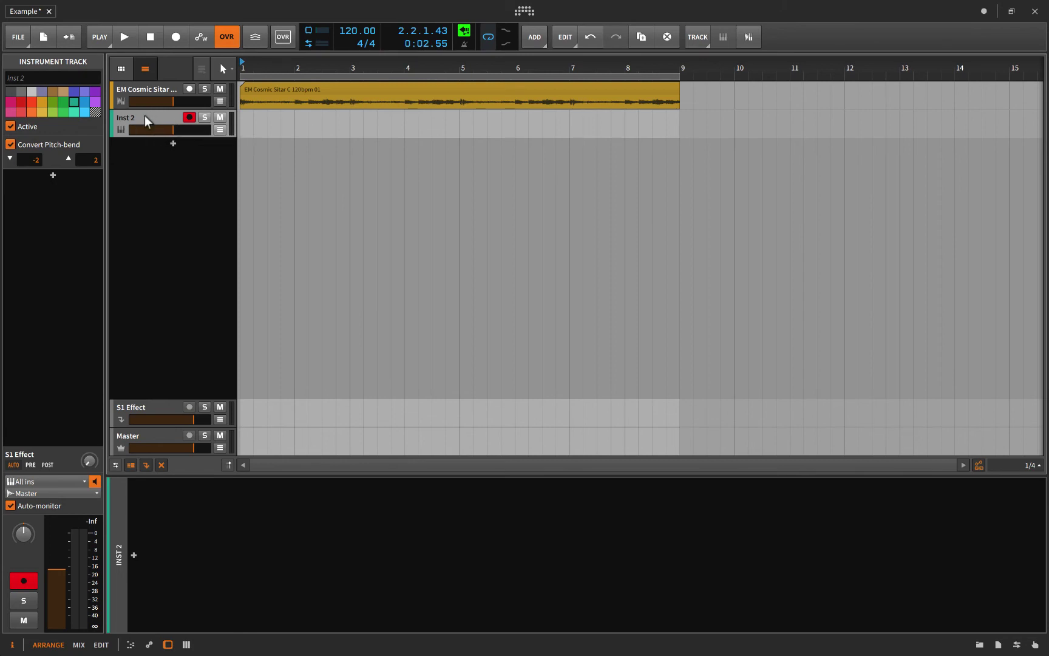
{"action": "left_click", "coordinate": [11, 146]}
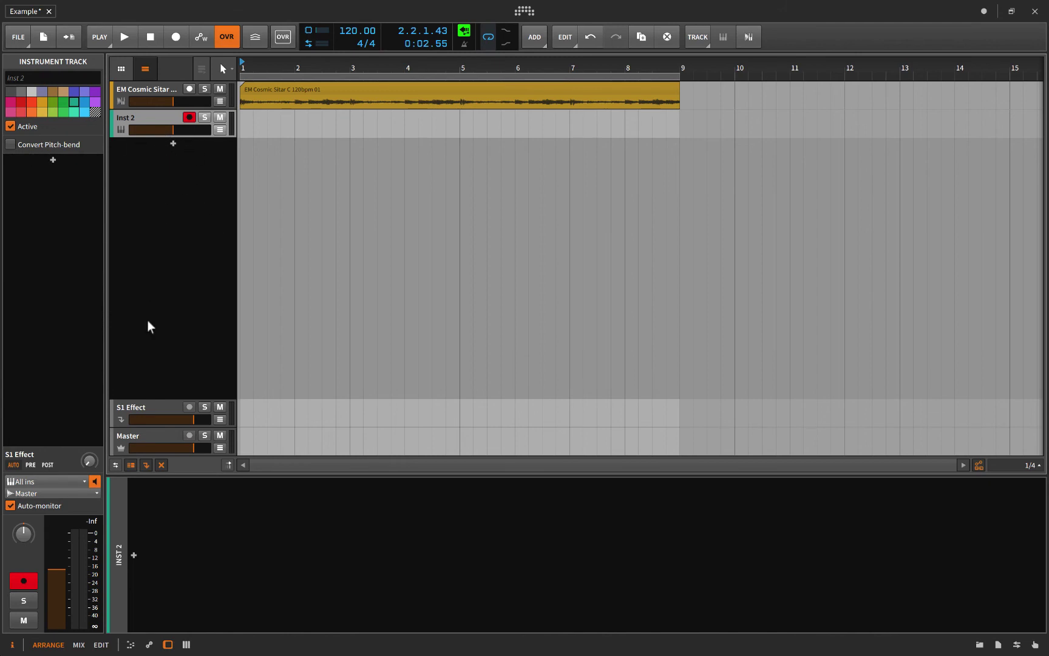
Step: Set Inst 2's input to VI25, route its notes to EM Cosmic Sitar, and re-arm the sitar track
{"action": "left_click", "coordinate": [66, 481]}
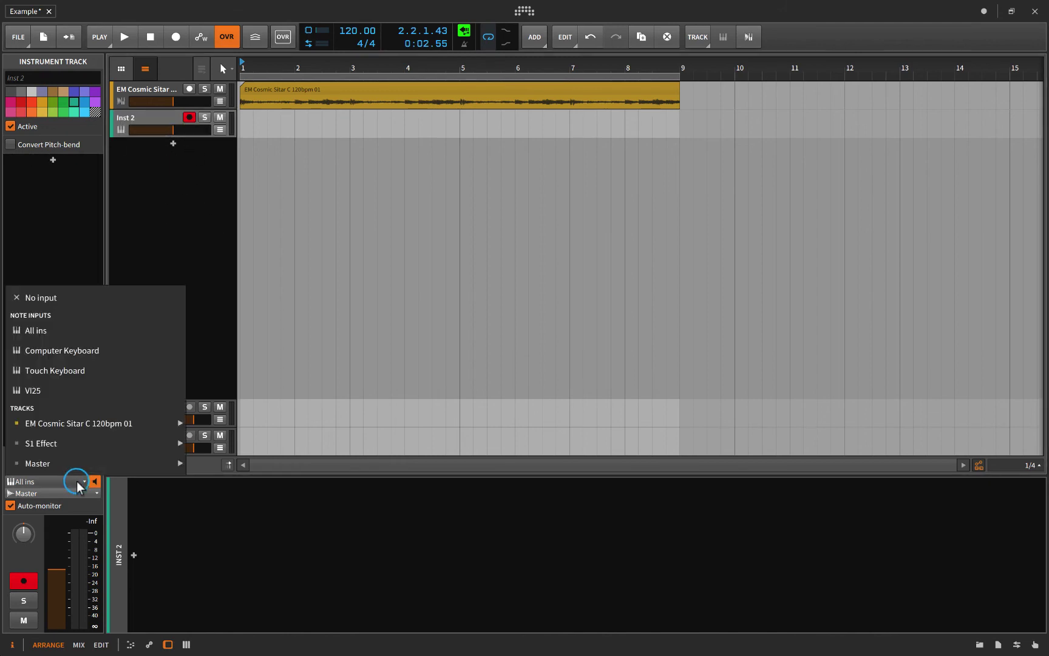
{"action": "left_click", "coordinate": [44, 392]}
{"action": "left_click", "coordinate": [73, 480]}
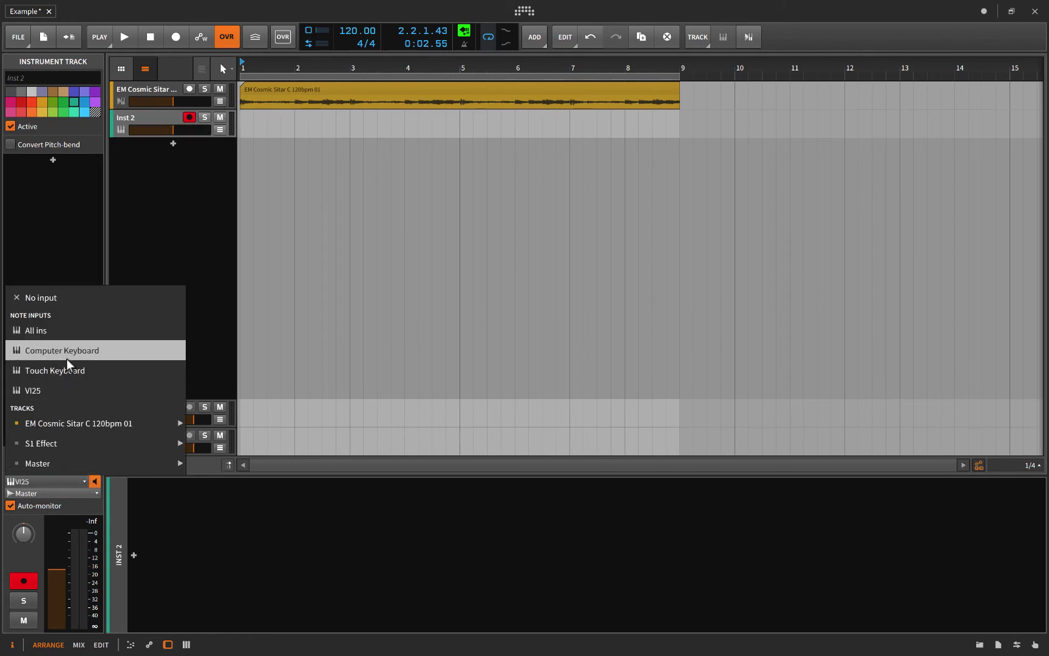
{"action": "left_click", "coordinate": [149, 237]}
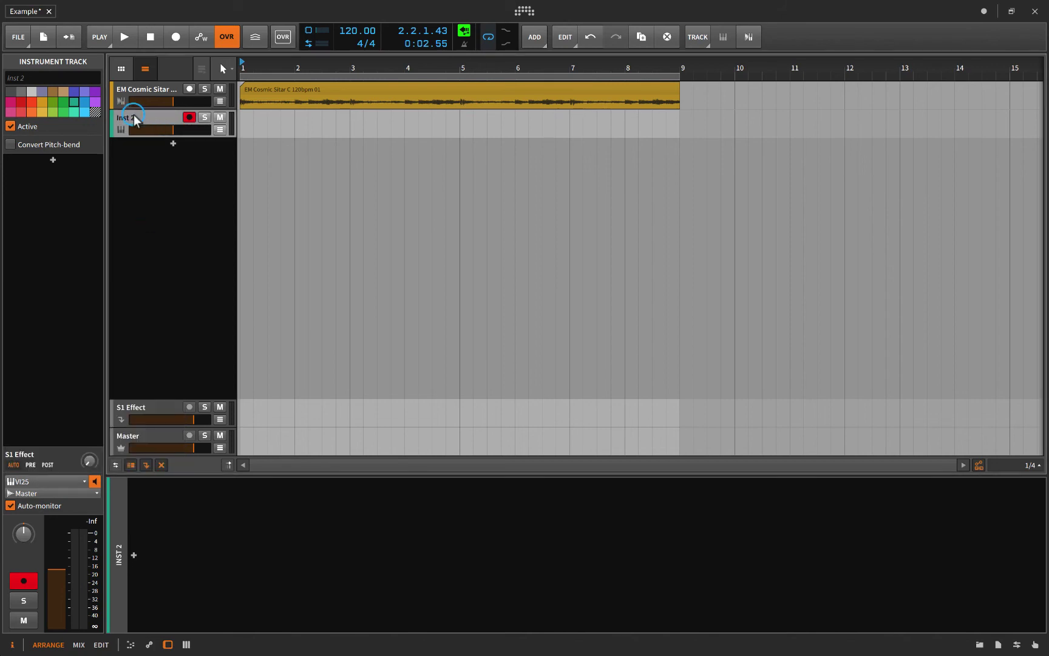
{"action": "left_click", "coordinate": [54, 493]}
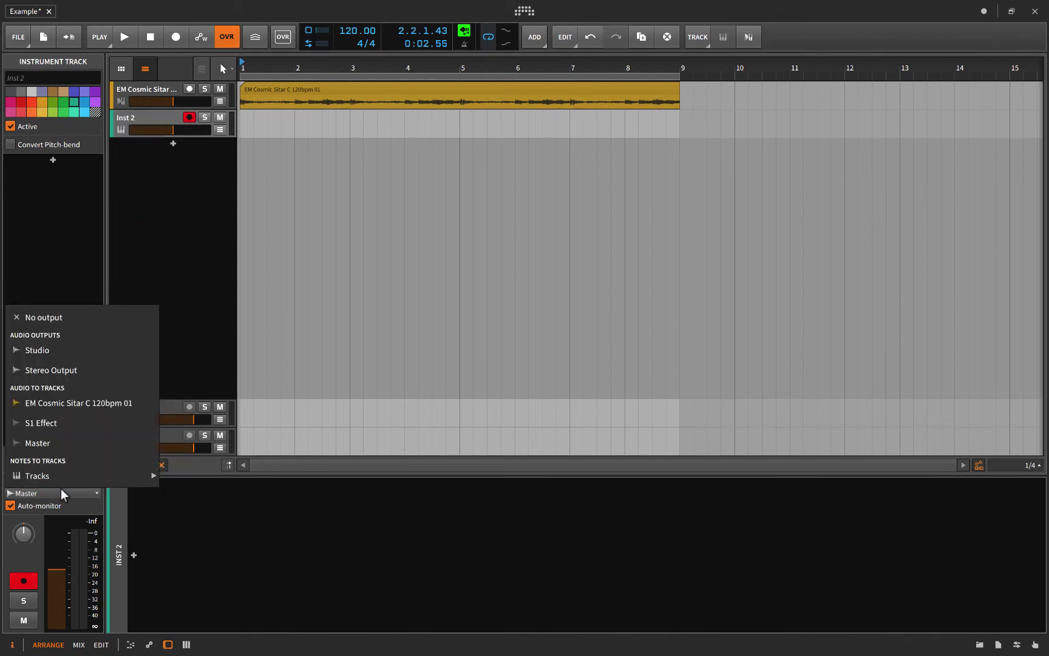
{"action": "mouse_move", "coordinate": [66, 479]}
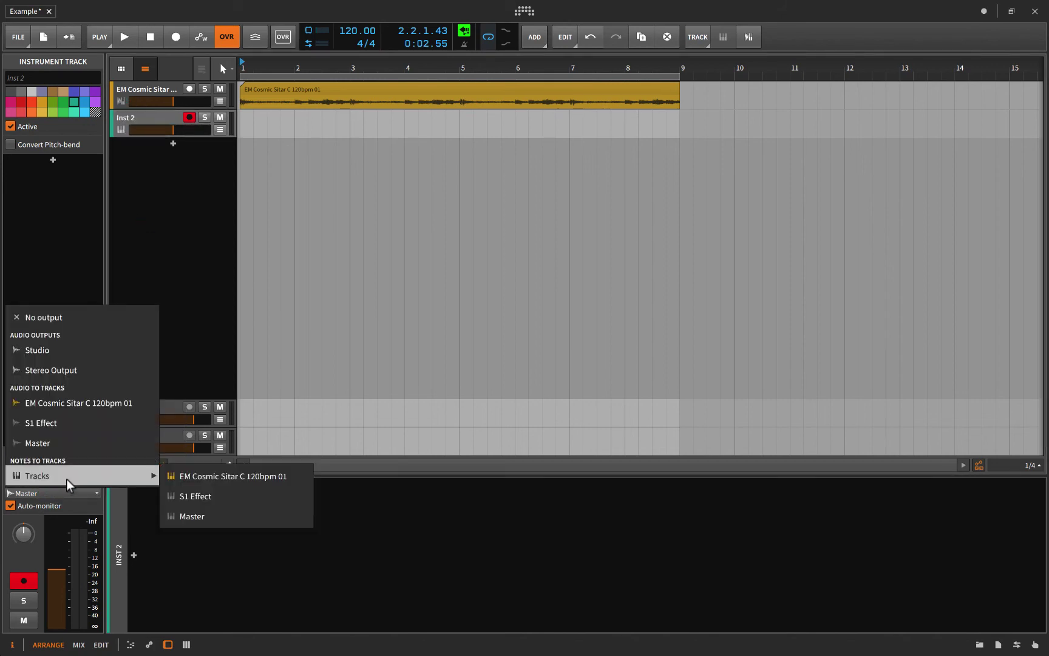
{"action": "left_click", "coordinate": [230, 480]}
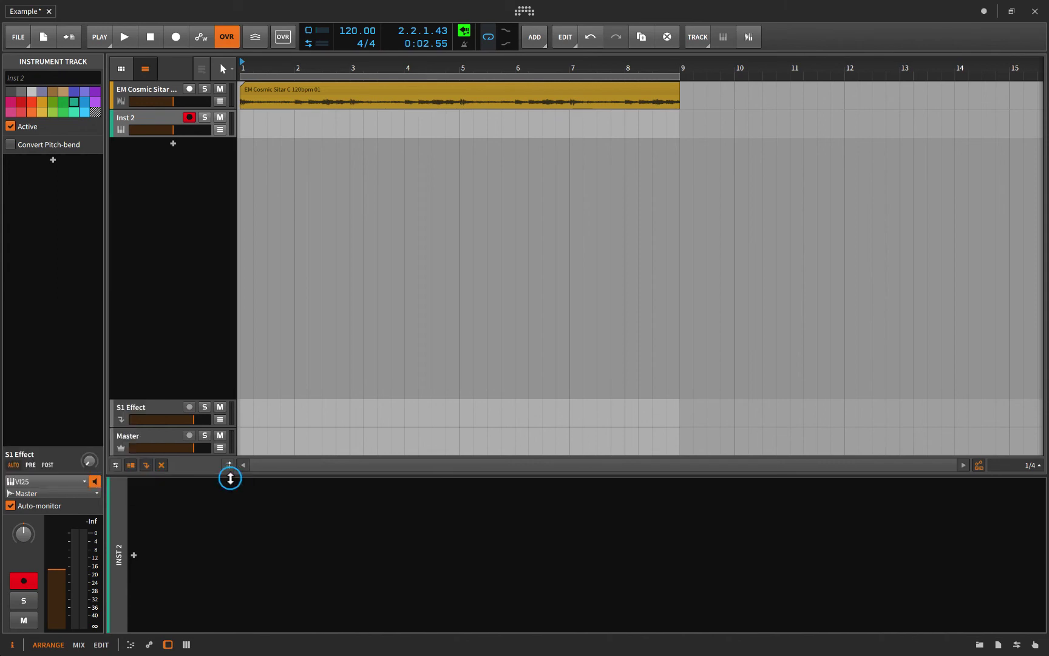
{"action": "left_click", "coordinate": [191, 88]}
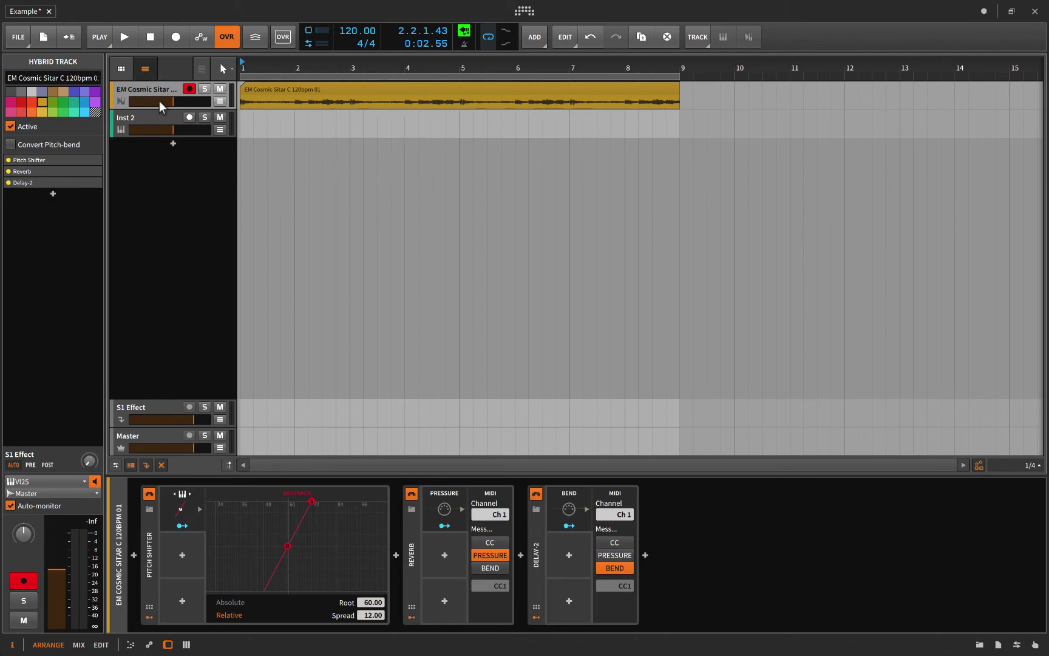
Step: Set the EM Cosmic Sitar track's note input to No input and arm Inst 2 instead
{"action": "right_click", "coordinate": [148, 86]}
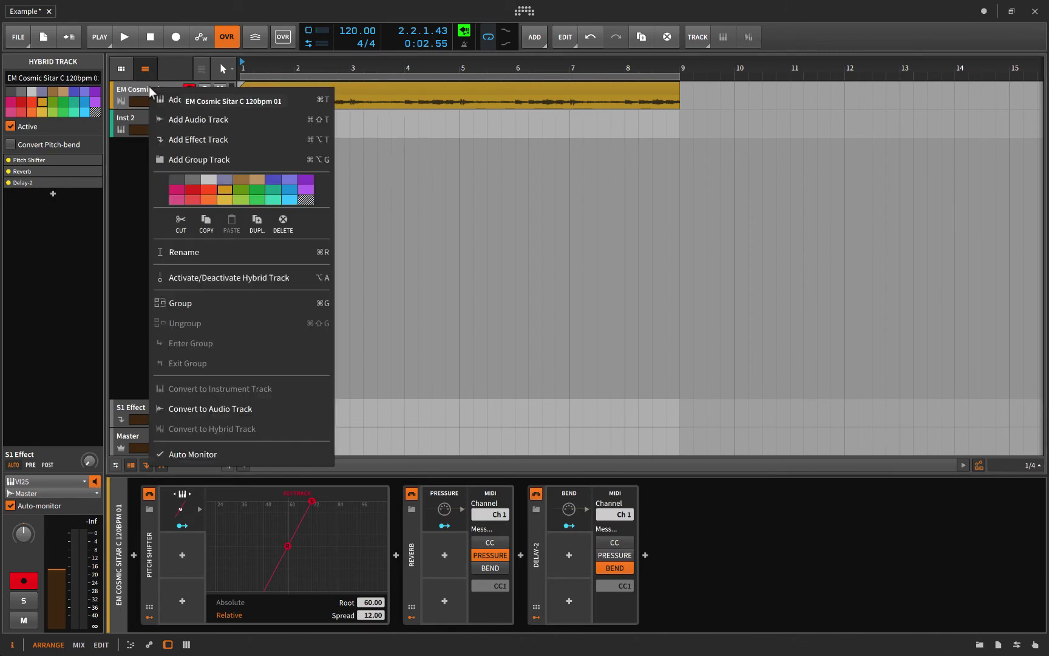
{"action": "left_click", "coordinate": [130, 90]}
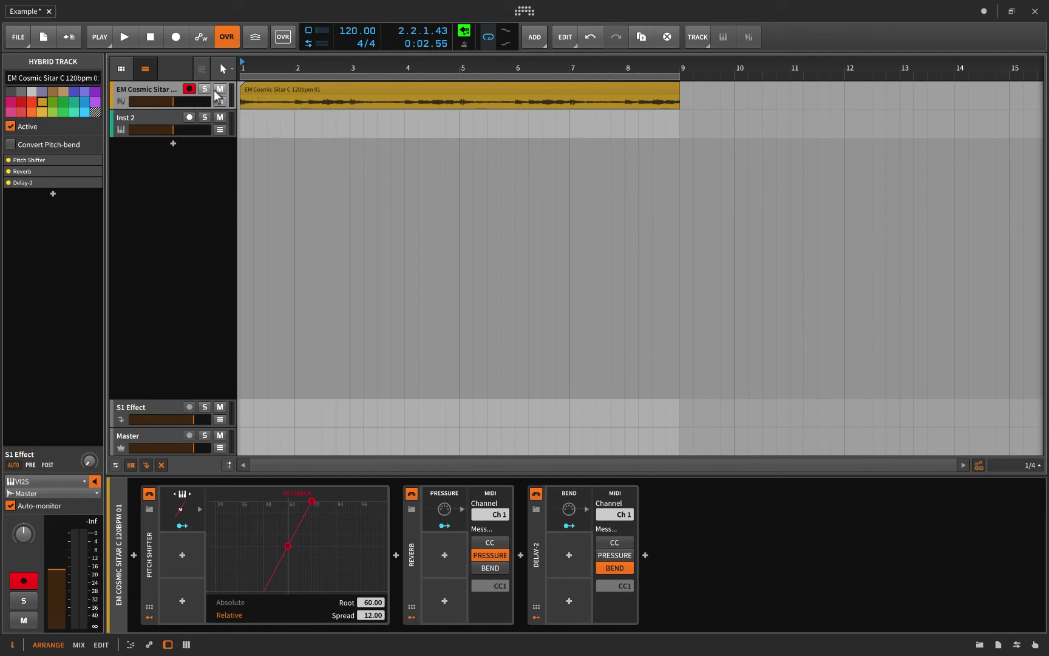
{"action": "left_click", "coordinate": [163, 114]}
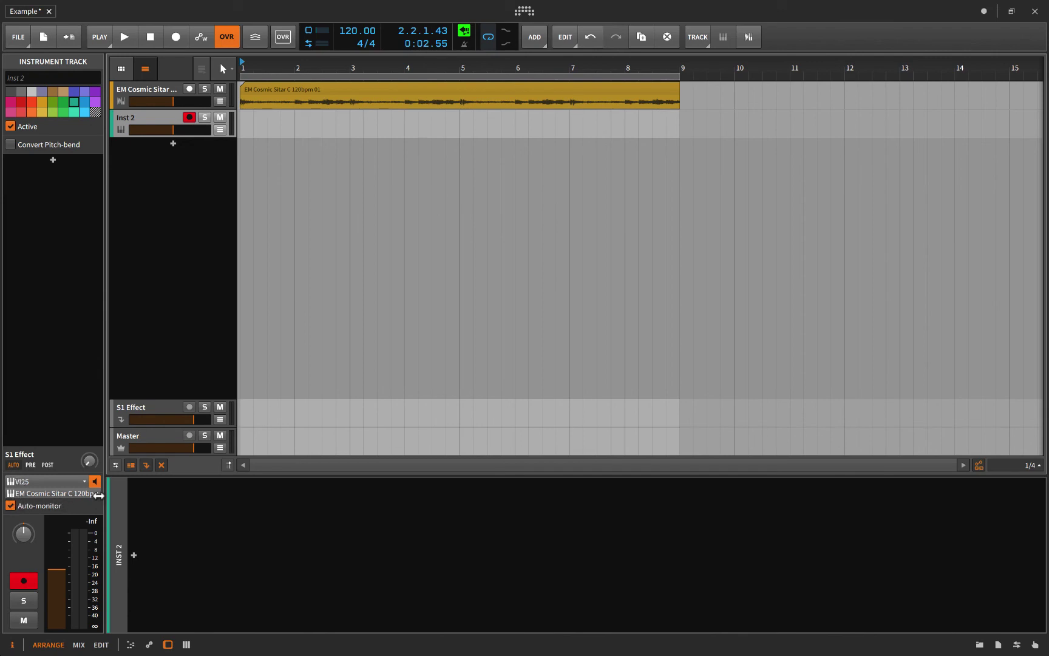
{"action": "left_click", "coordinate": [164, 93]}
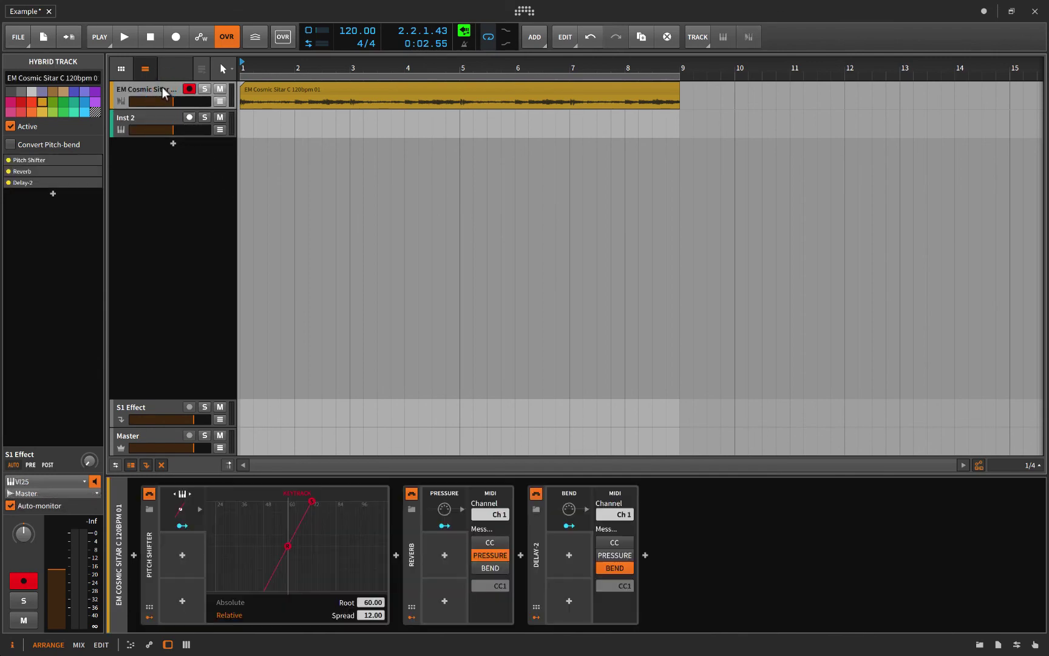
{"action": "left_click", "coordinate": [73, 487]}
{"action": "left_click", "coordinate": [45, 223]}
{"action": "left_click", "coordinate": [143, 121]}
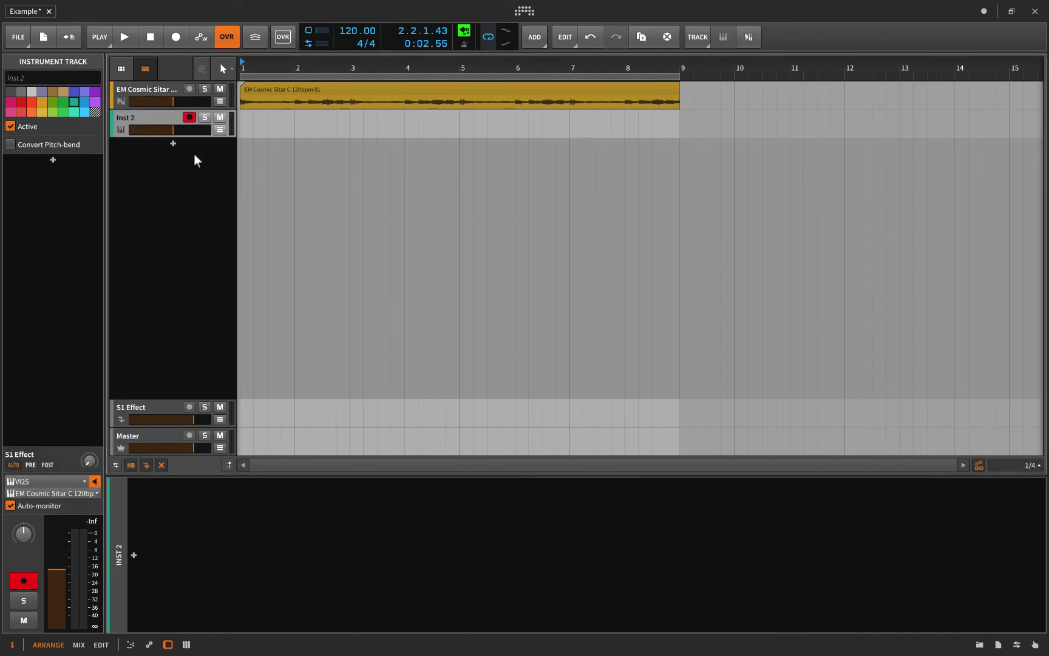
Step: Audition from bar 1, then record a note clip on Inst 2 spanning bars 1–9
{"action": "key", "text": "space"}
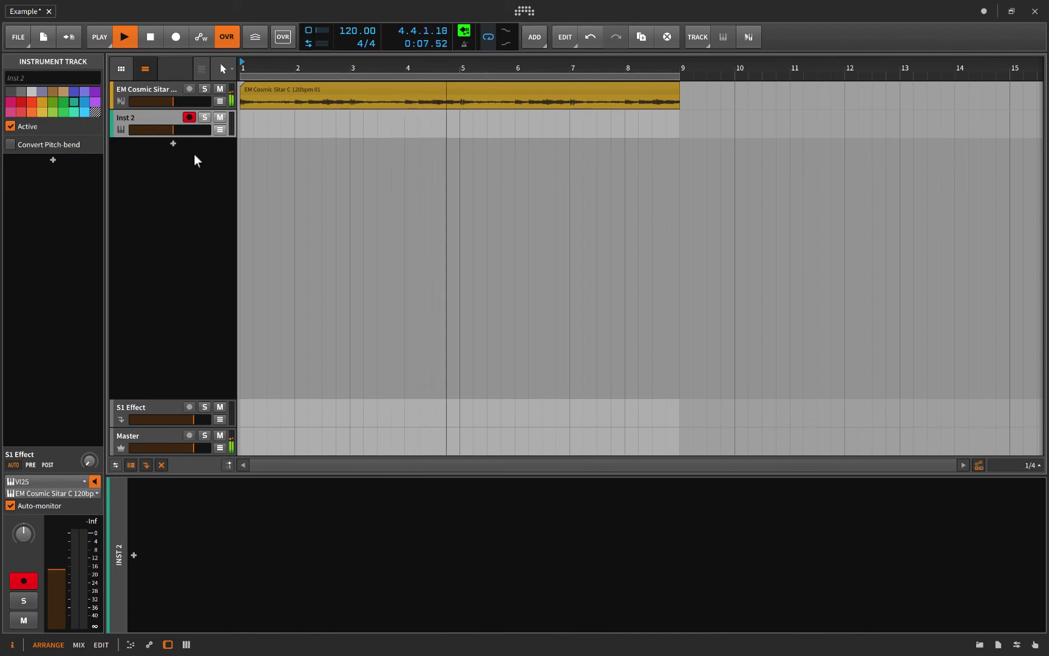
{"action": "key", "text": "space"}
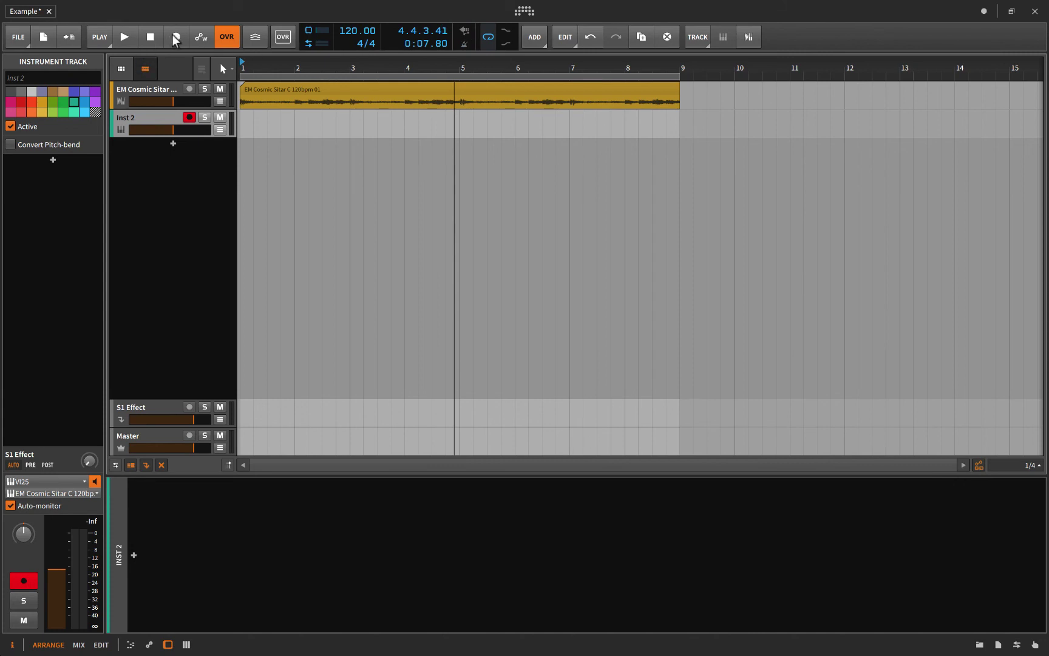
{"action": "left_click", "coordinate": [175, 37]}
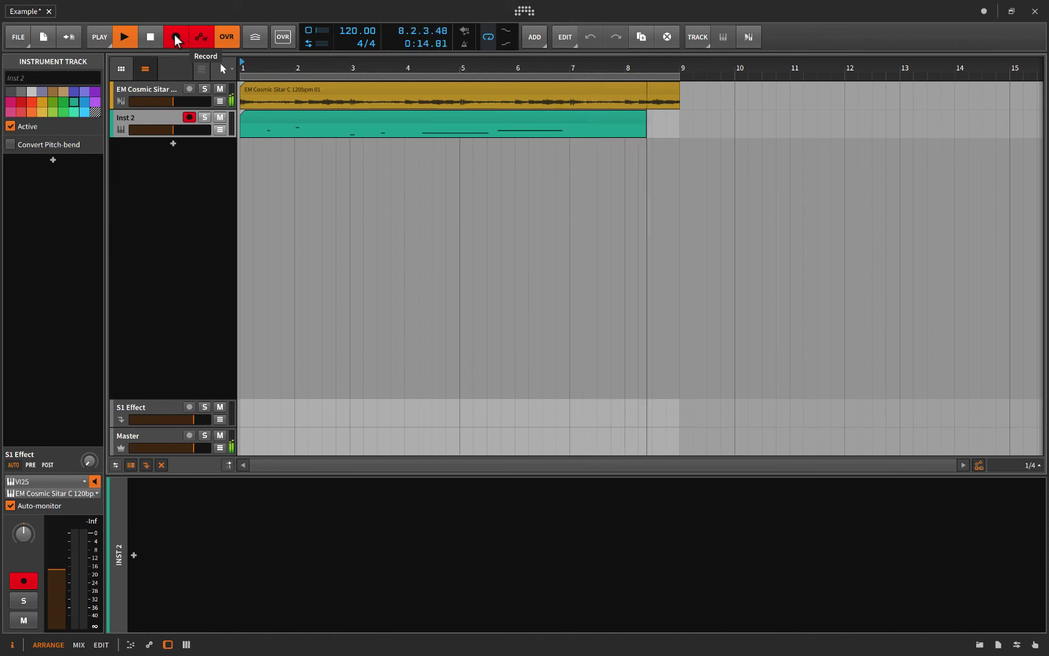
{"action": "key", "text": "space"}
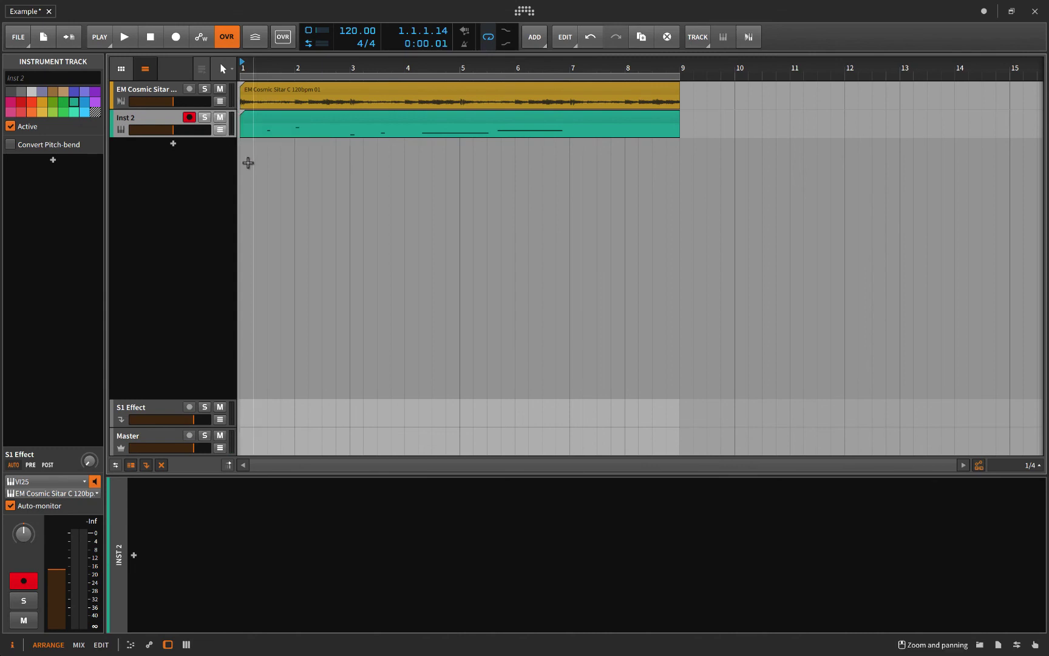
Step: Play back the recorded performance, then delete the Inst 2 track with its note clip
{"action": "key", "text": "space"}
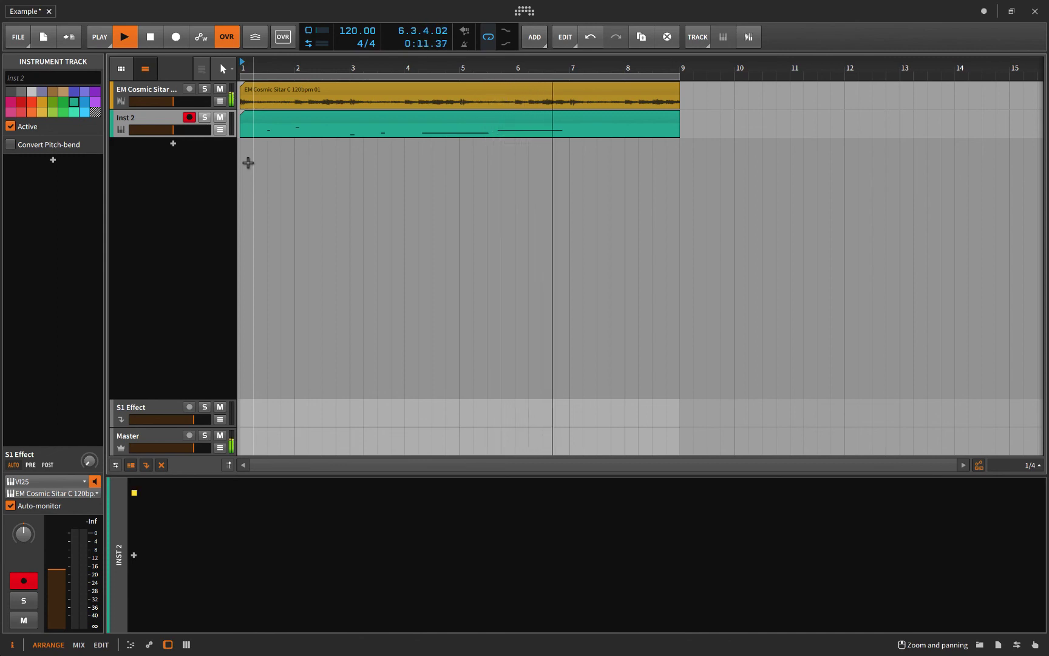
{"action": "key", "text": "space"}
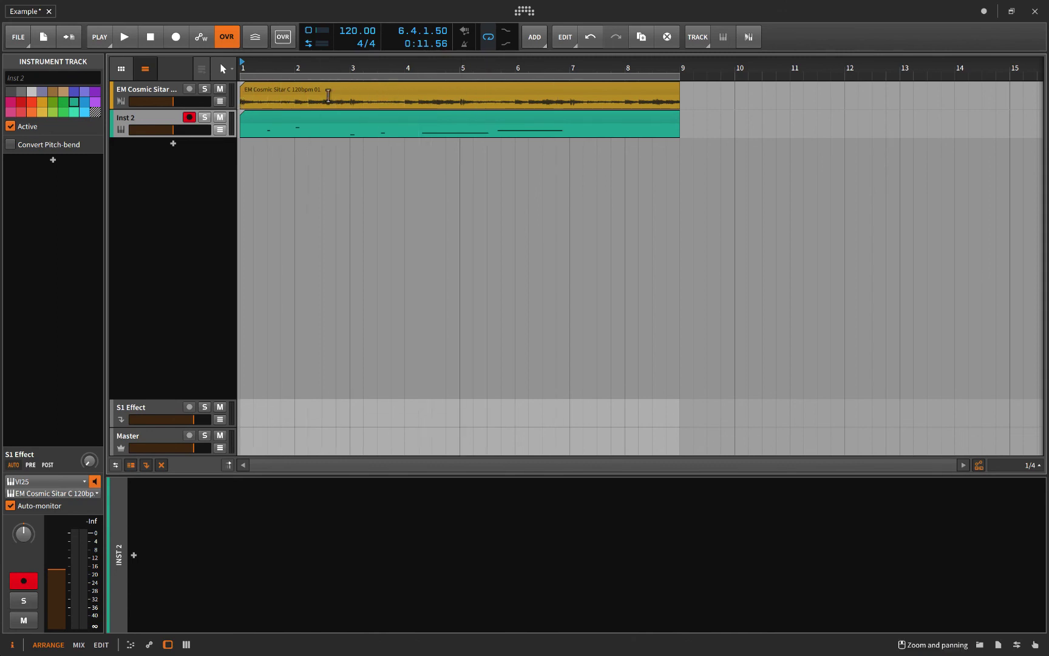
{"action": "left_click", "coordinate": [152, 117]}
{"action": "key", "text": "Delete"}
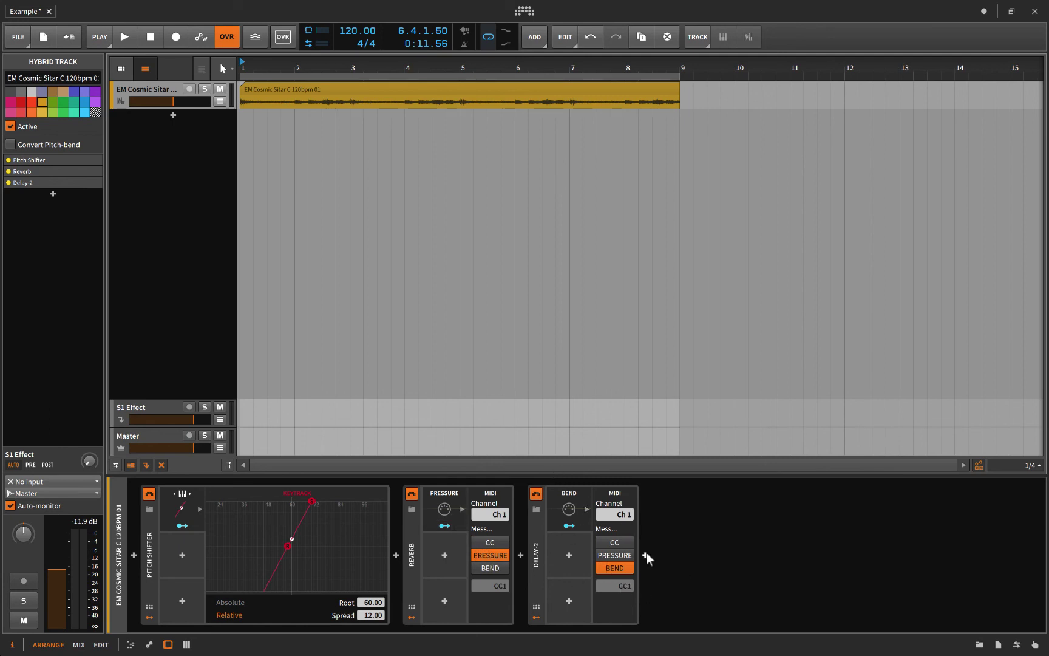
{"action": "left_click", "coordinate": [569, 555]}
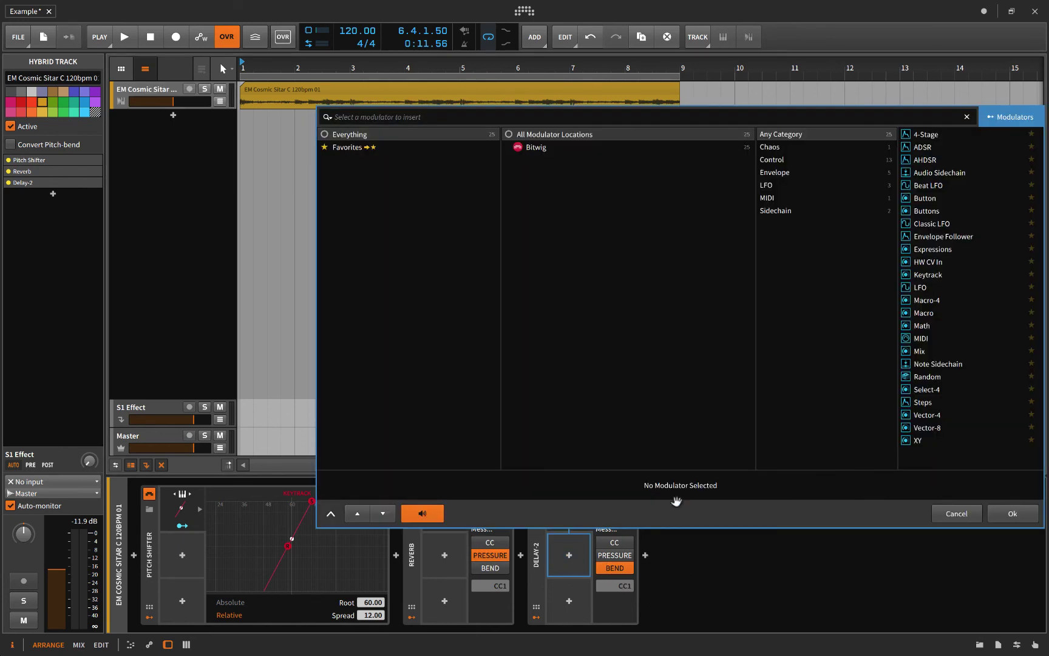
{"action": "left_click", "coordinate": [926, 250]}
{"action": "left_click", "coordinate": [1003, 514]}
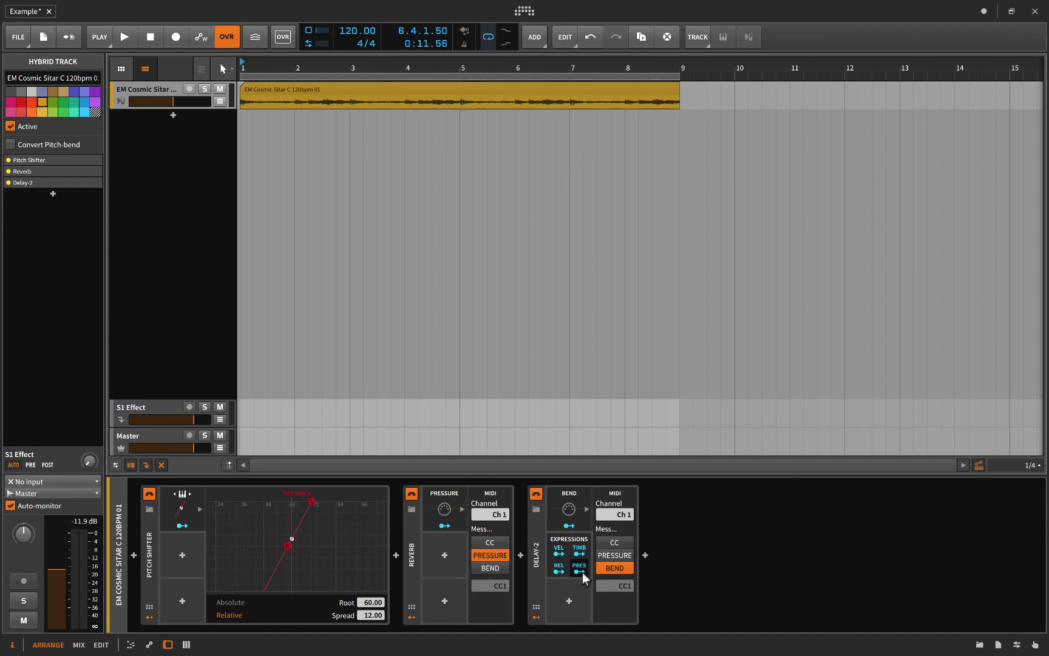
{"action": "left_click", "coordinate": [569, 601]}
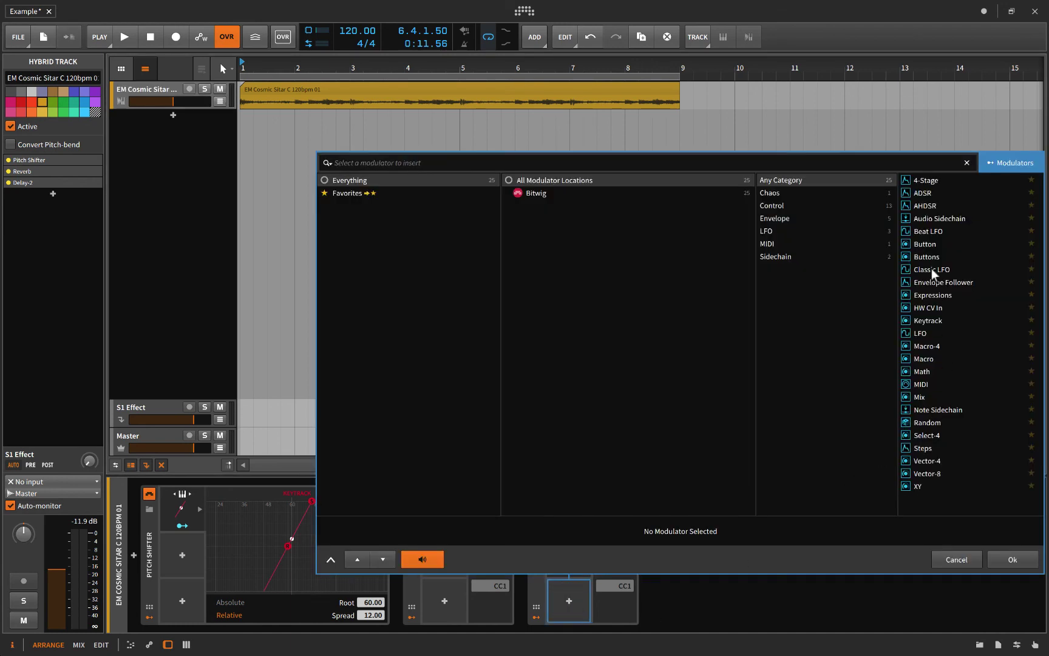
{"action": "left_click", "coordinate": [957, 562]}
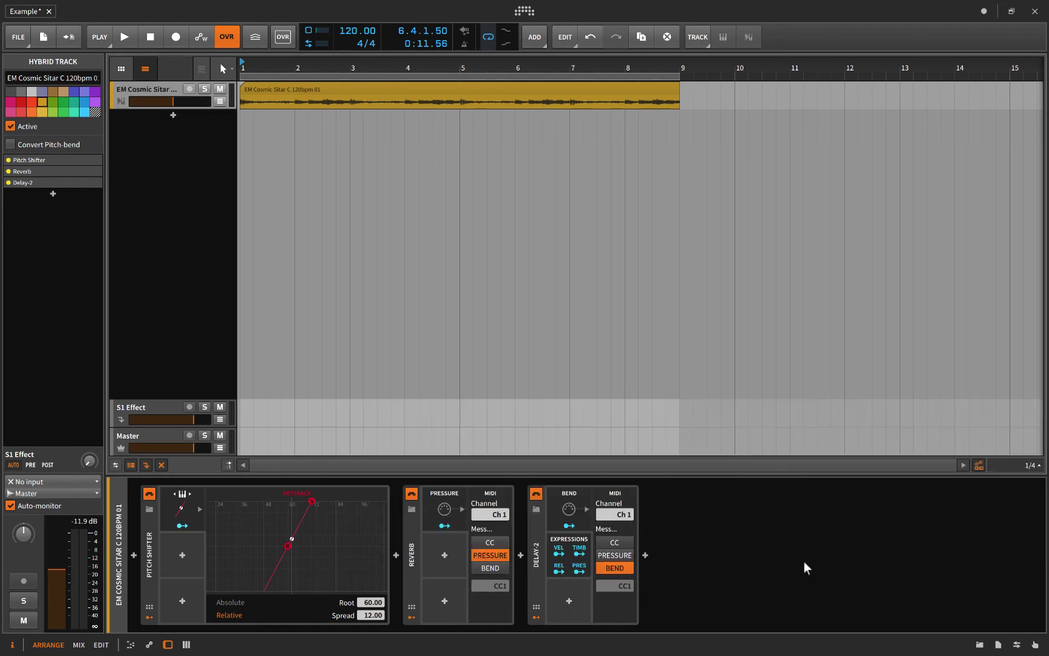
{"action": "left_click", "coordinate": [569, 560]}
{"action": "key", "text": "Delete"}
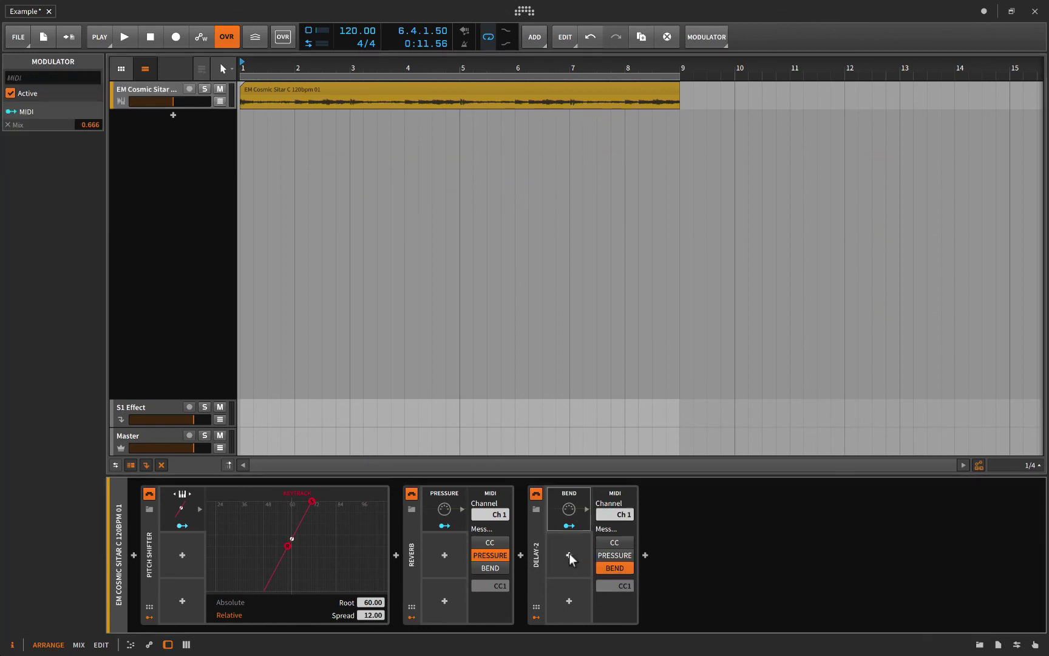